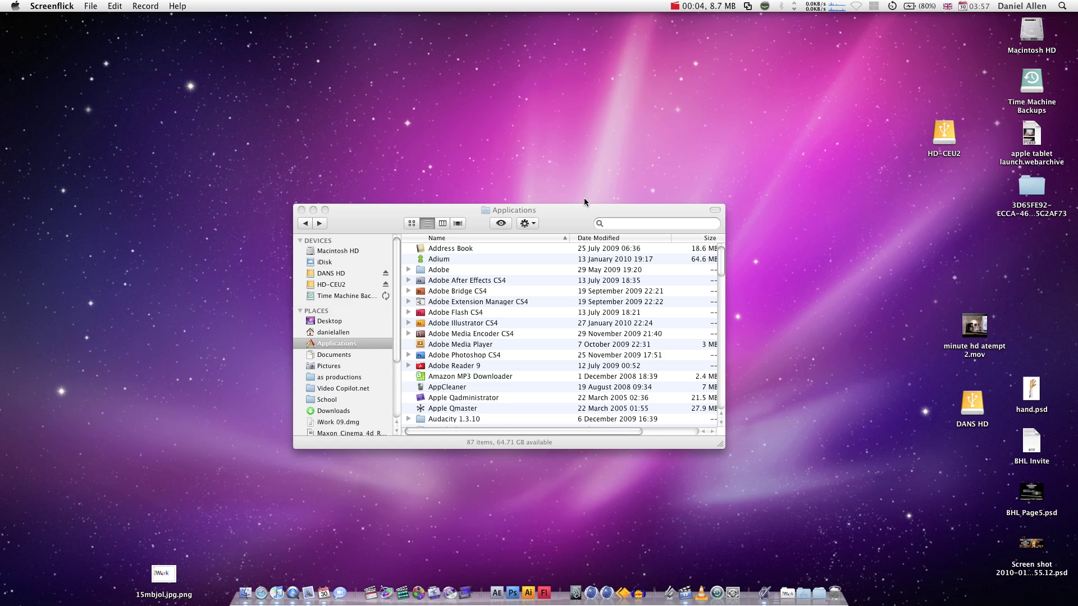
Reposition the Applications window and preview the Applications Dock stack as a grid.
{"action": "left_click_drag", "start_coordinate": [584, 209], "coordinate": [563, 147]}
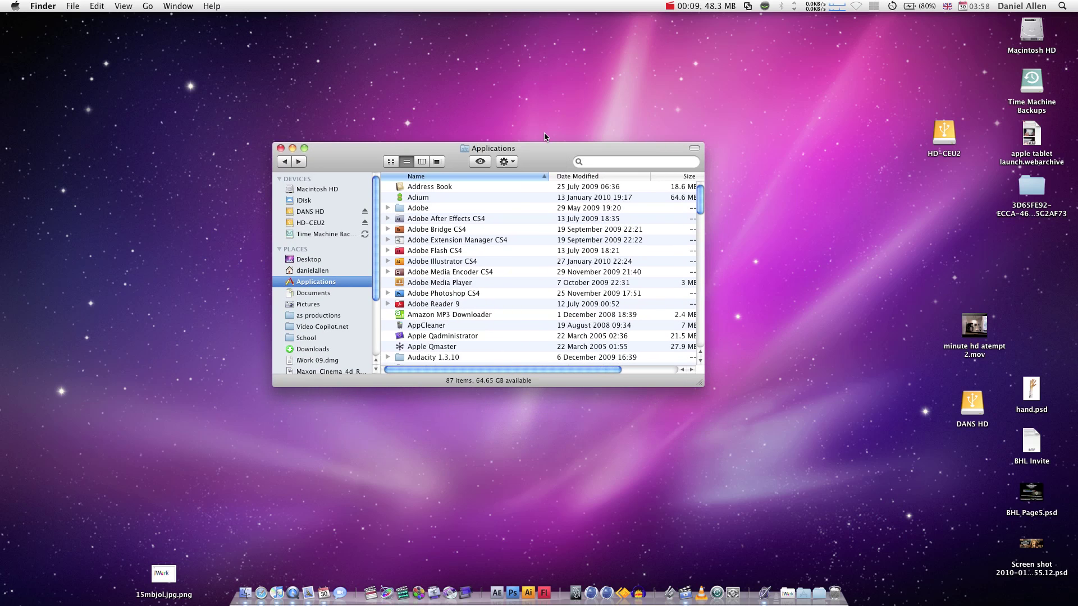
{"action": "left_click", "coordinate": [806, 596]}
{"action": "scroll", "coordinate": [739, 335], "scroll_direction": "down", "scroll_amount": 5}
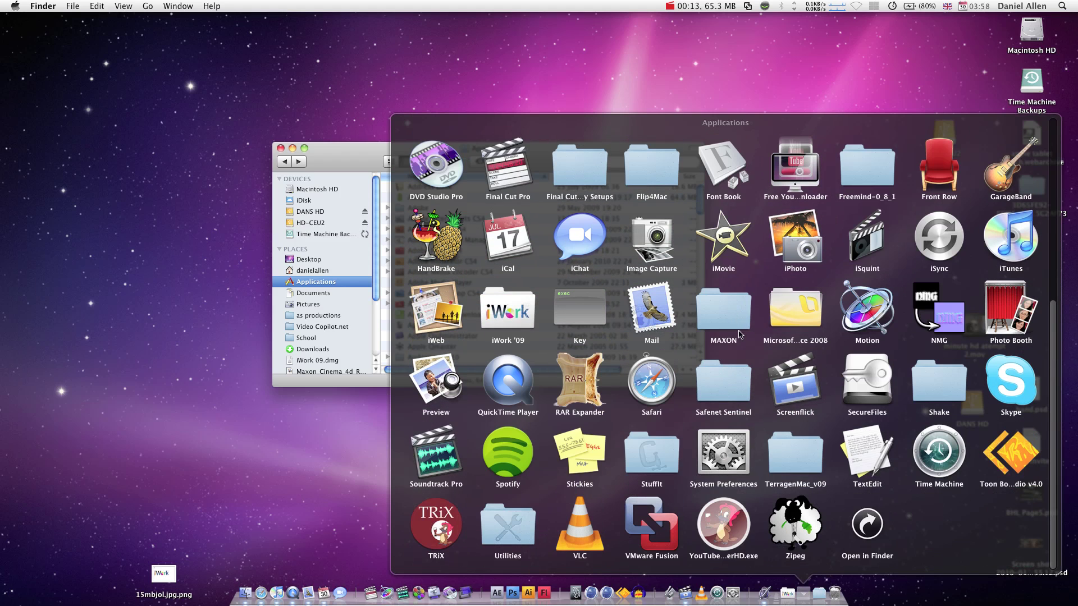
{"action": "scroll", "coordinate": [739, 335], "scroll_direction": "up", "scroll_amount": 5}
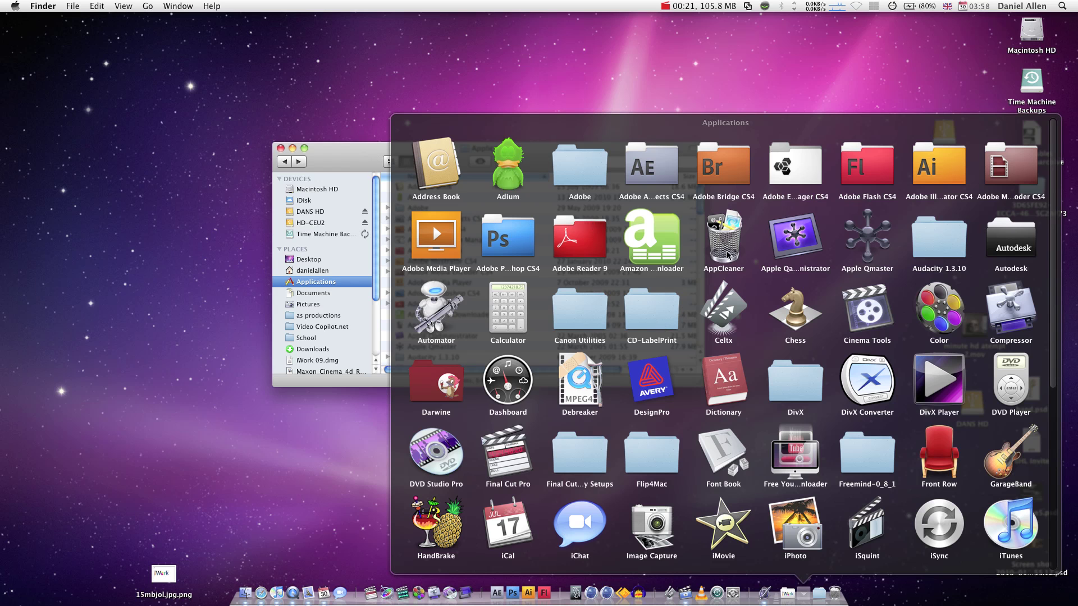
{"action": "left_click", "coordinate": [344, 163]}
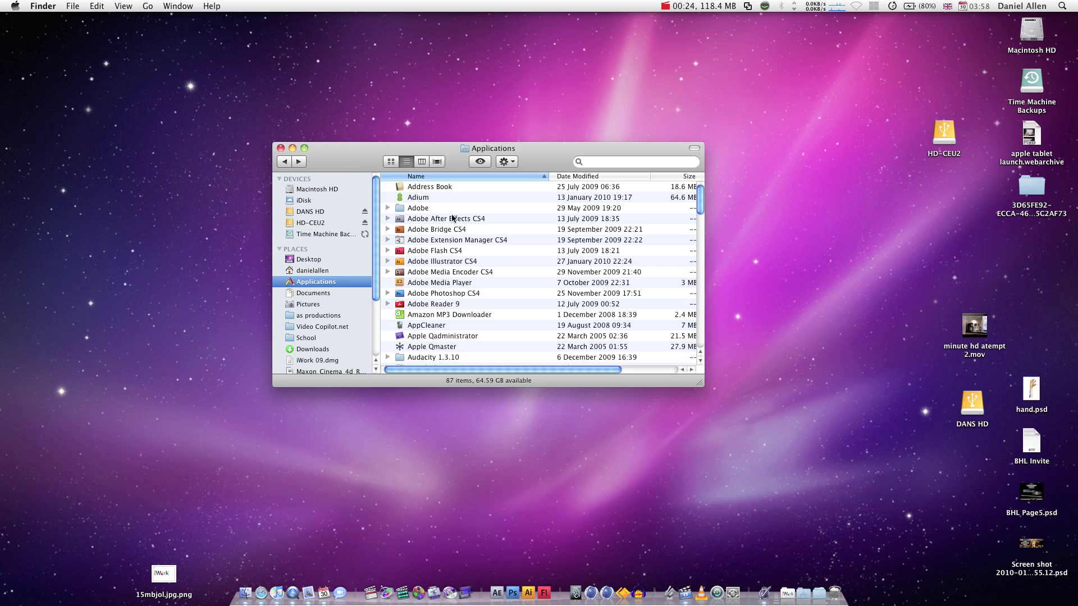
Open the Get Info window for the Audacity 1.3.10 folder.
{"action": "left_click_drag", "start_coordinate": [532, 153], "coordinate": [553, 85]}
{"action": "scroll", "coordinate": [531, 235], "scroll_direction": "down", "scroll_amount": 4}
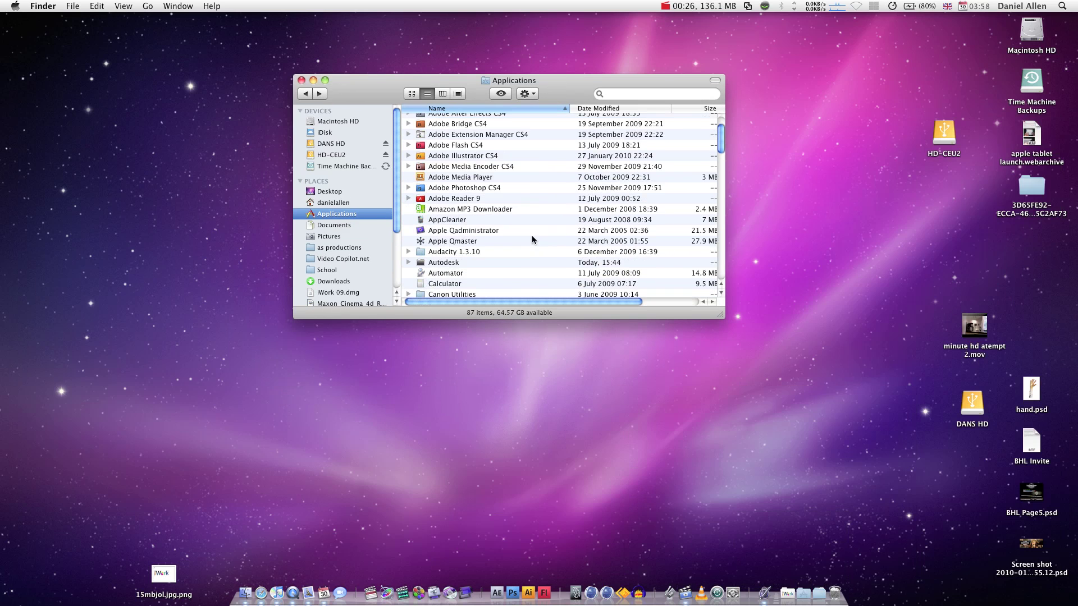
{"action": "left_click", "coordinate": [447, 248]}
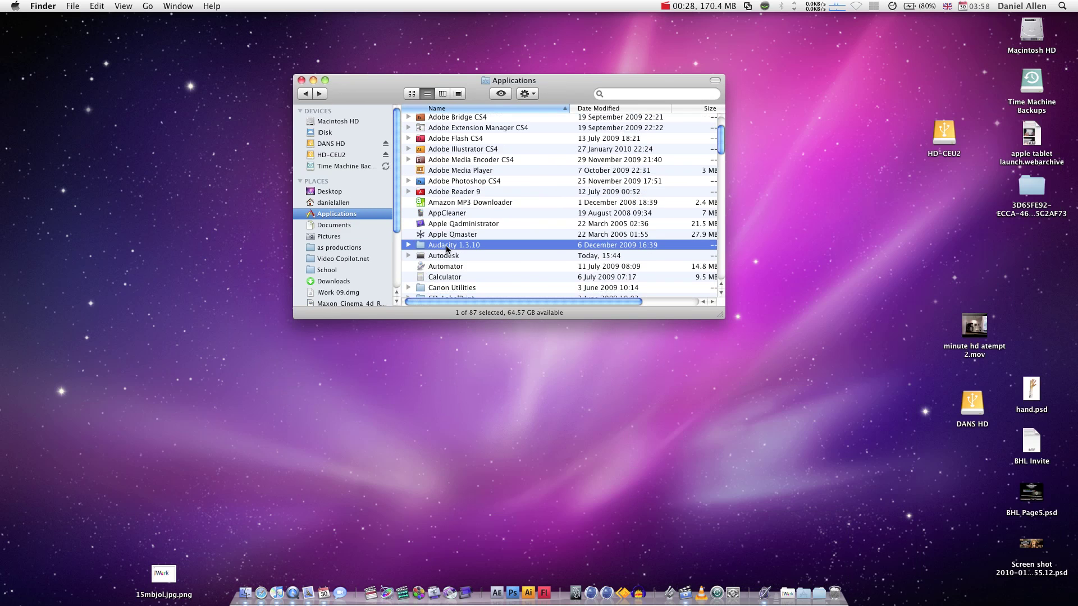
{"action": "right_click", "coordinate": [447, 247]}
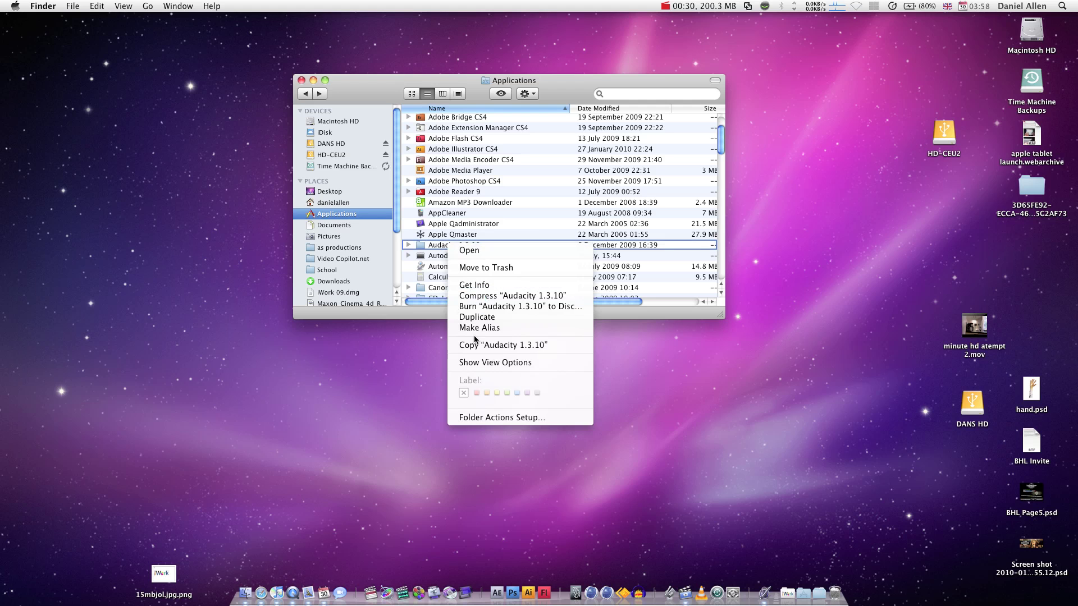
{"action": "left_click", "coordinate": [472, 285]}
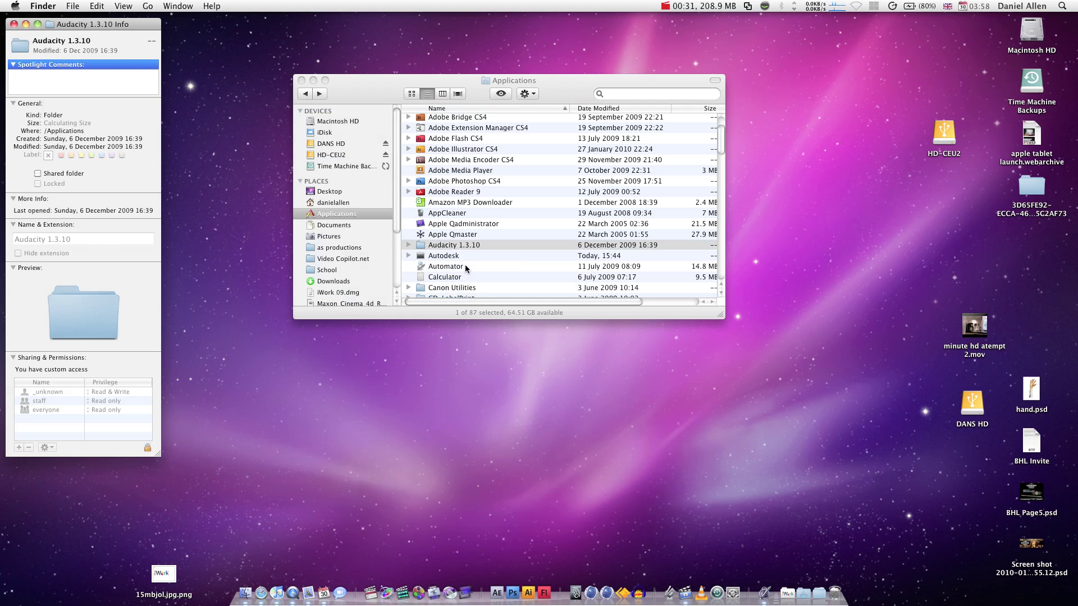
Open the Audacity 1.3.10 folder in icon view at normal icon size beside its Info window.
{"action": "double_click", "coordinate": [440, 247]}
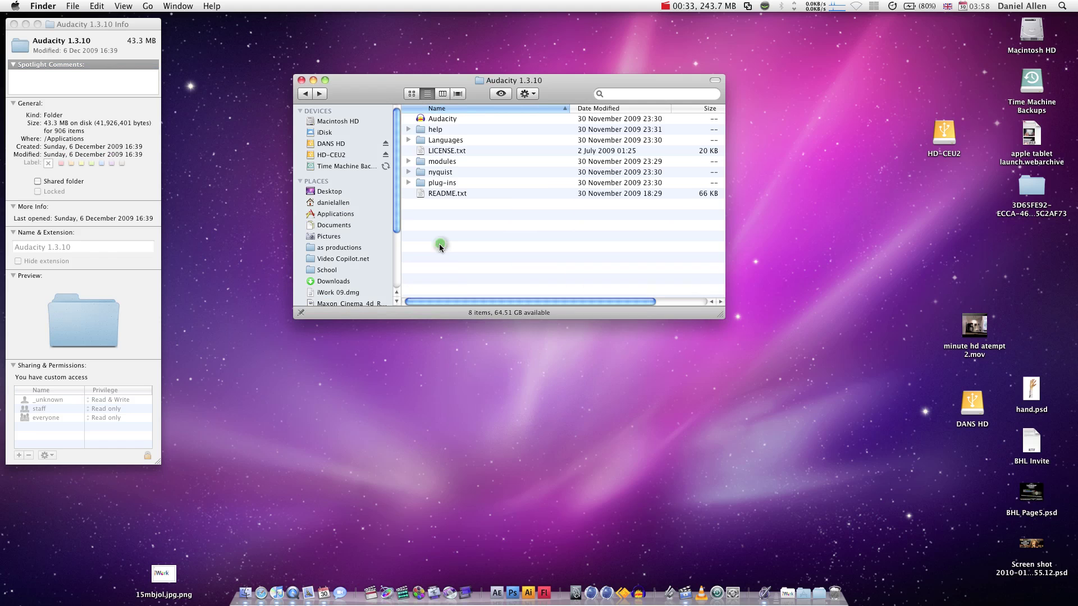
{"action": "left_click_drag", "start_coordinate": [473, 83], "coordinate": [598, 218]}
{"action": "left_click", "coordinate": [553, 255]}
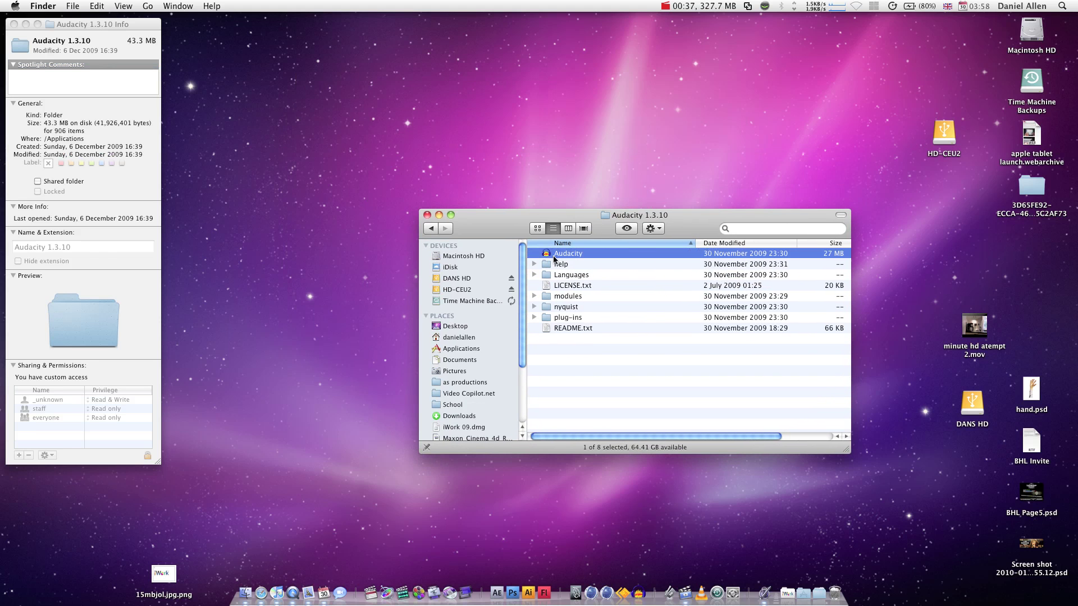
{"action": "left_click", "coordinate": [535, 231]}
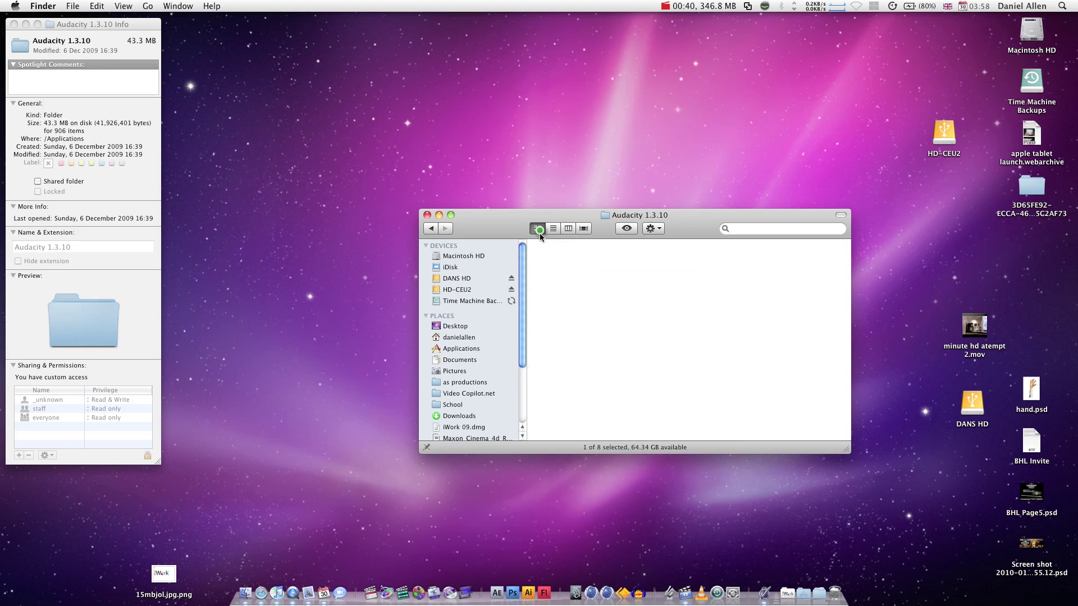
{"action": "left_click_drag", "start_coordinate": [806, 451], "coordinate": [830, 451]}
{"action": "left_click", "coordinate": [813, 448]}
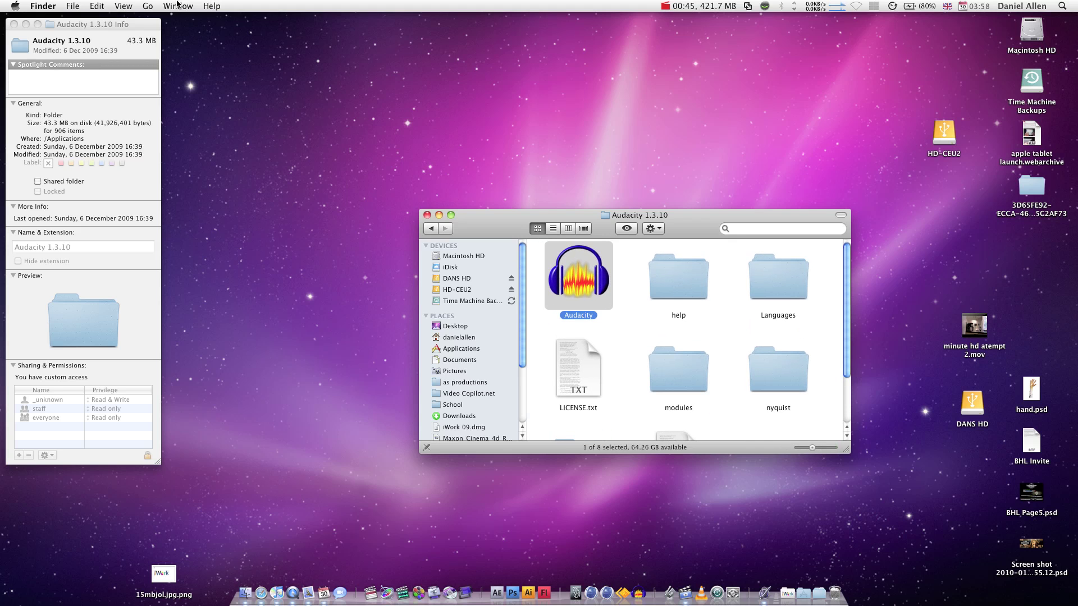
{"action": "left_click_drag", "start_coordinate": [120, 24], "coordinate": [282, 60]}
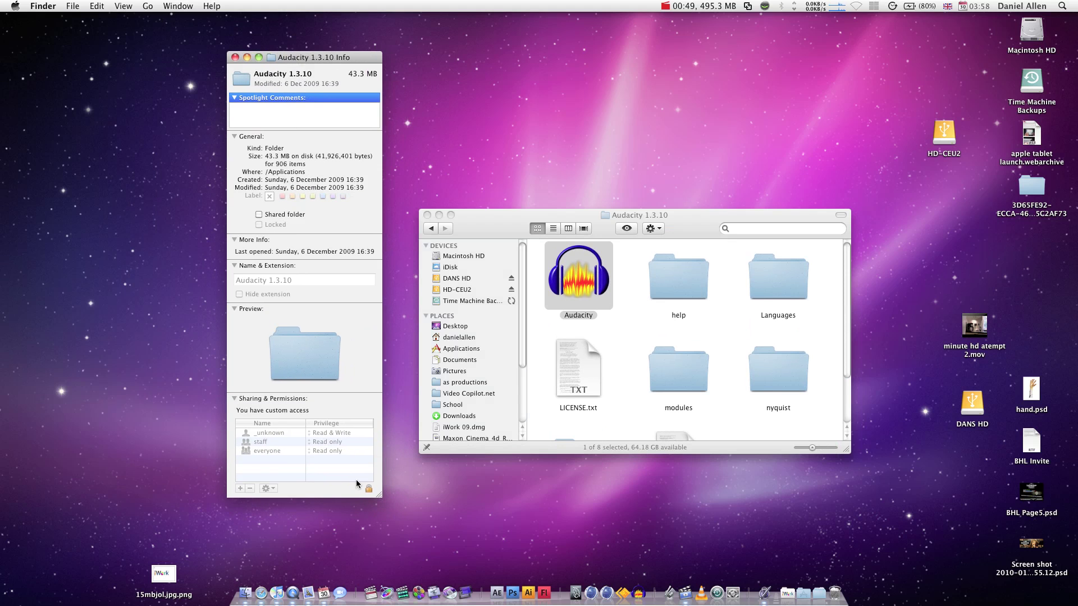
Unlock the Info window with the admin password and set staff and everyone to Read & Write.
{"action": "left_click", "coordinate": [369, 489]}
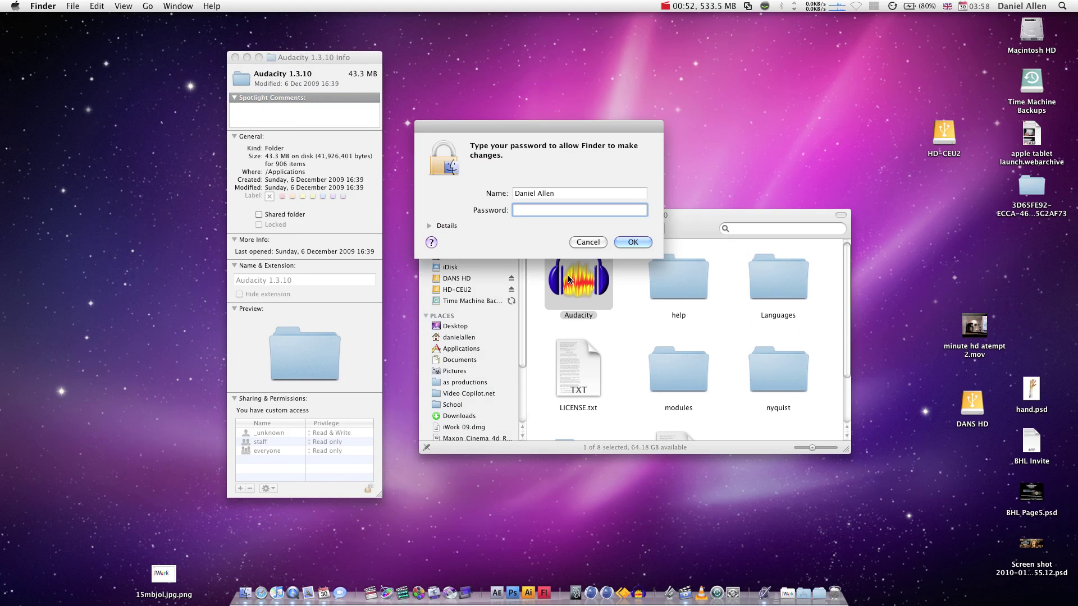
{"action": "type", "text": "••••"}
{"action": "key", "text": "Return"}
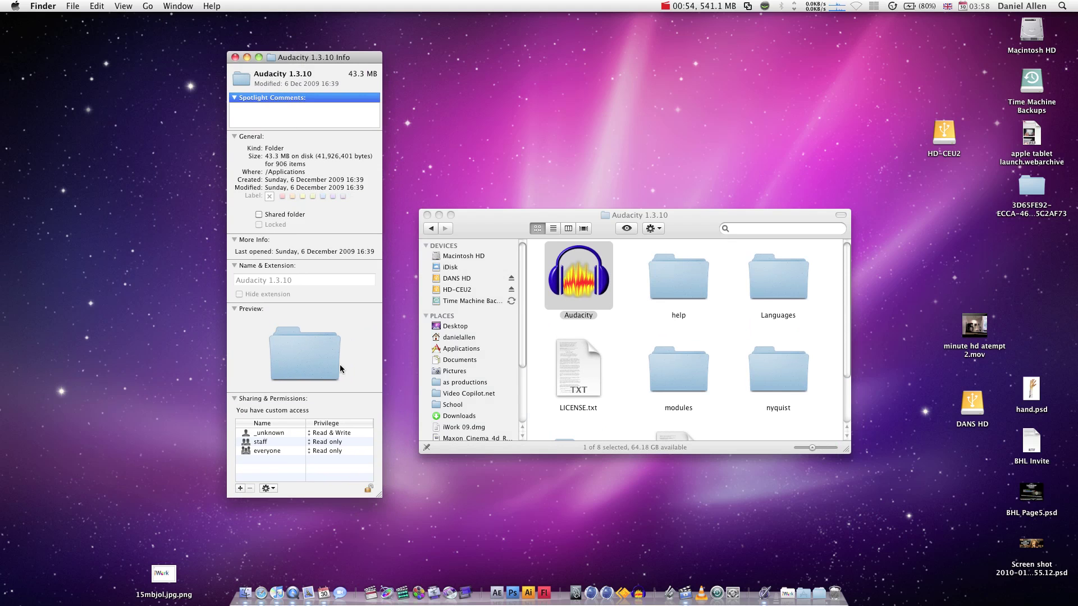
{"action": "left_click", "coordinate": [311, 445]}
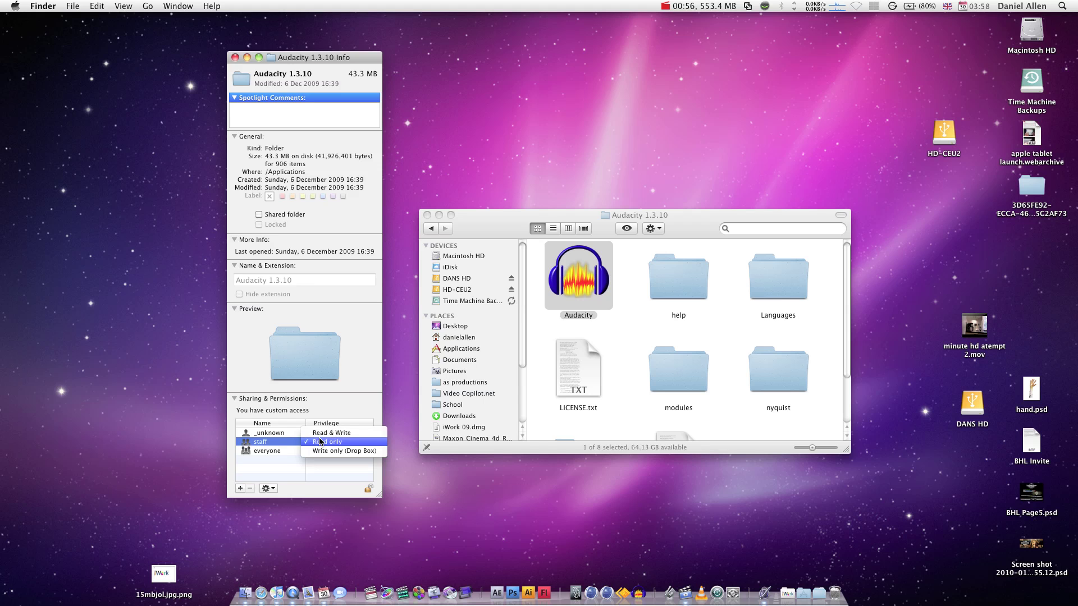
{"action": "left_click", "coordinate": [314, 433]}
{"action": "left_click", "coordinate": [309, 451]}
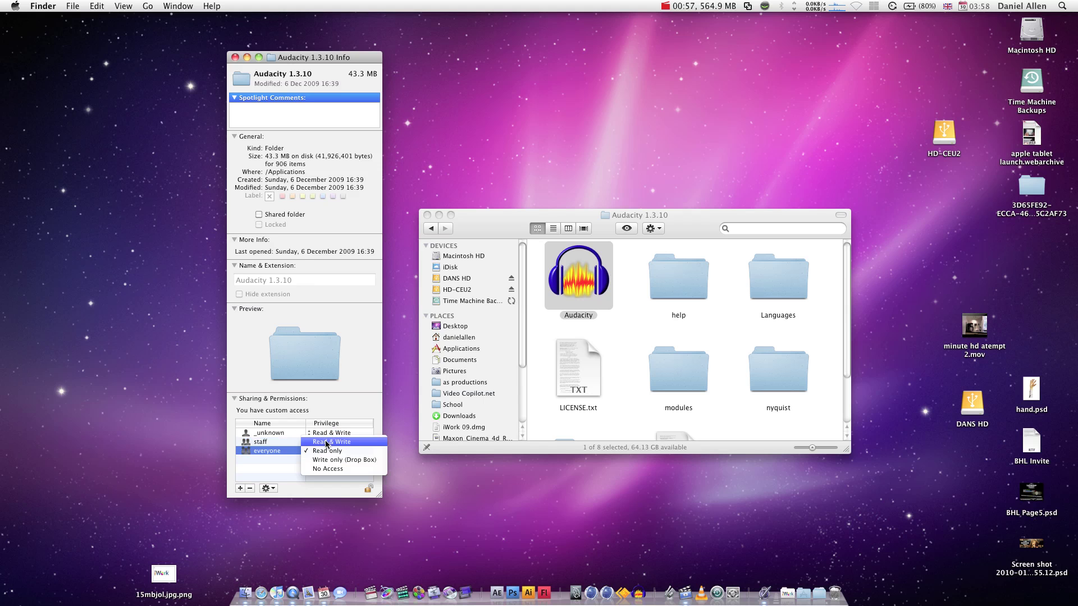
{"action": "left_click", "coordinate": [325, 442]}
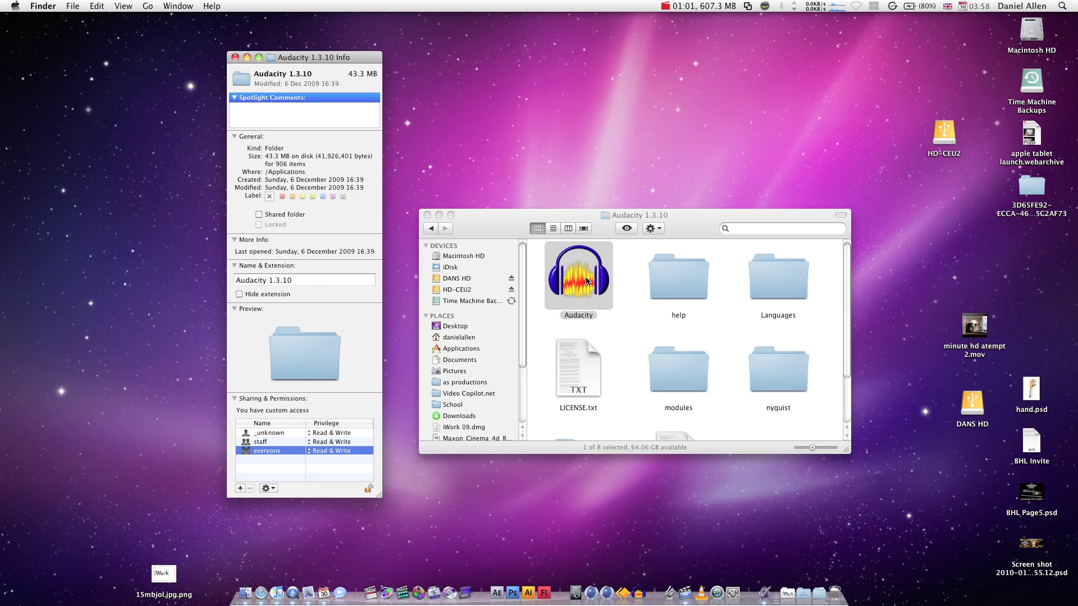
Drop the Audacity app icon onto the folder's Info window icon, then relock the permissions.
{"action": "left_click_drag", "start_coordinate": [585, 283], "coordinate": [242, 83]}
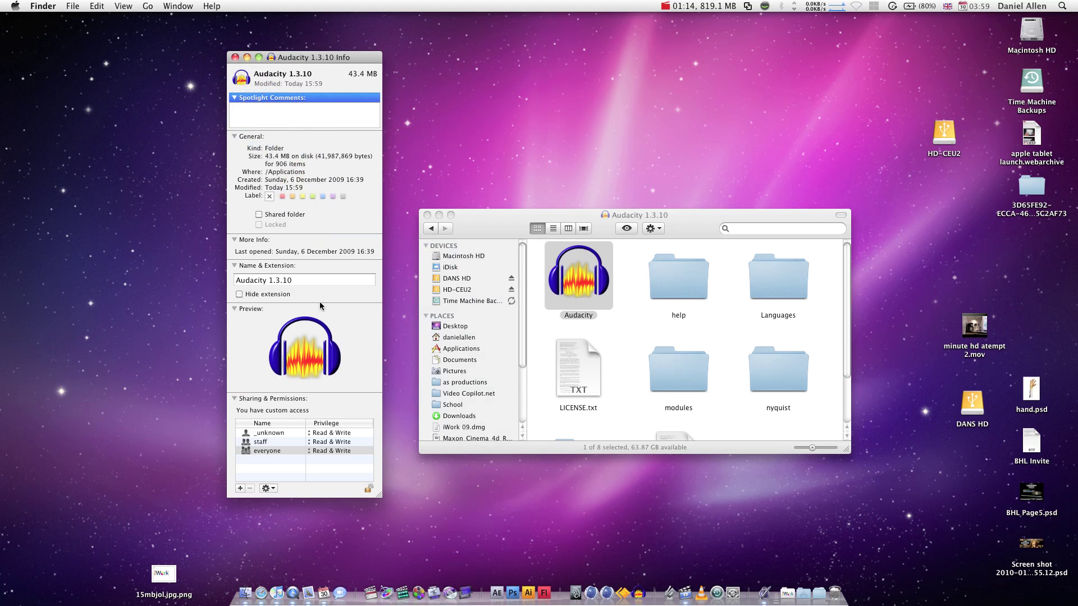
{"action": "left_click", "coordinate": [368, 492]}
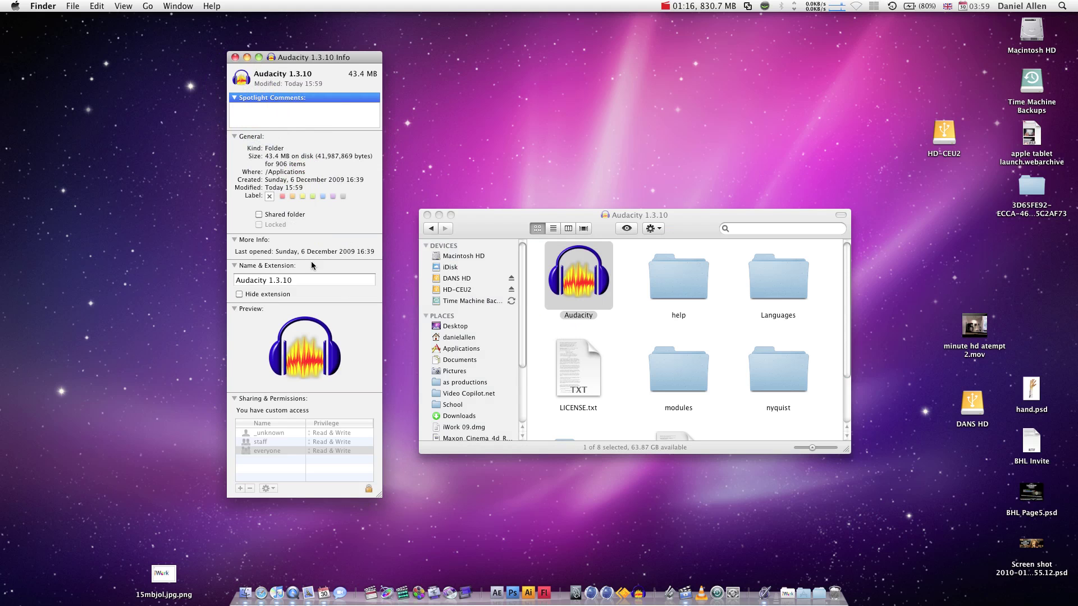
Close the Info window and check the new headphones icon in the Applications stack grid.
{"action": "left_click", "coordinate": [235, 58]}
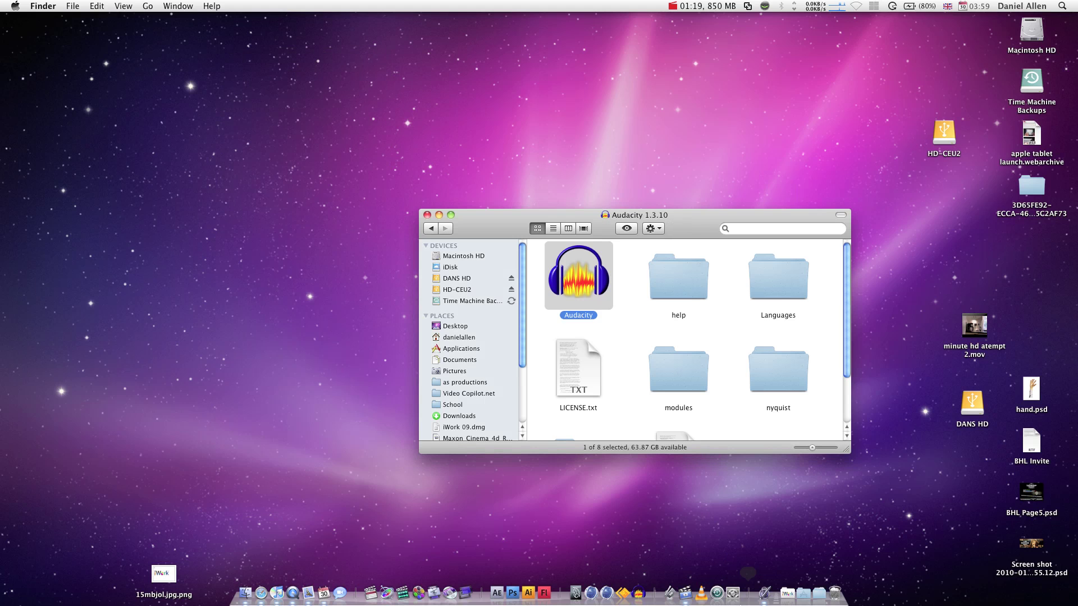
{"action": "left_click", "coordinate": [810, 591]}
{"action": "scroll", "coordinate": [672, 381], "scroll_direction": "down", "scroll_amount": 2}
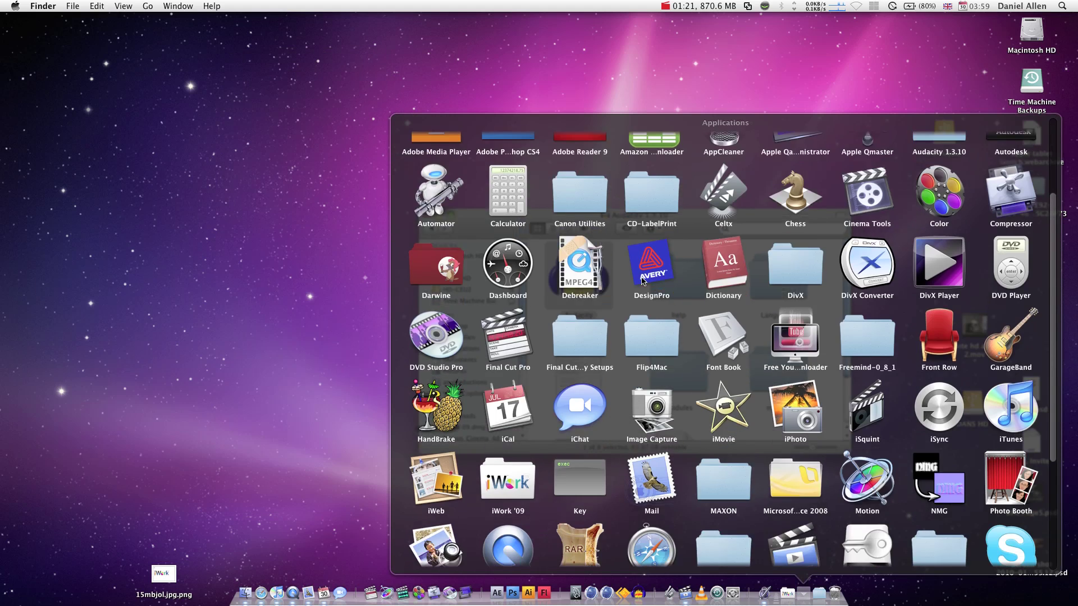
{"action": "scroll", "coordinate": [672, 382], "scroll_direction": "up", "scroll_amount": 2}
{"action": "scroll", "coordinate": [672, 382], "scroll_direction": "down", "scroll_amount": 3}
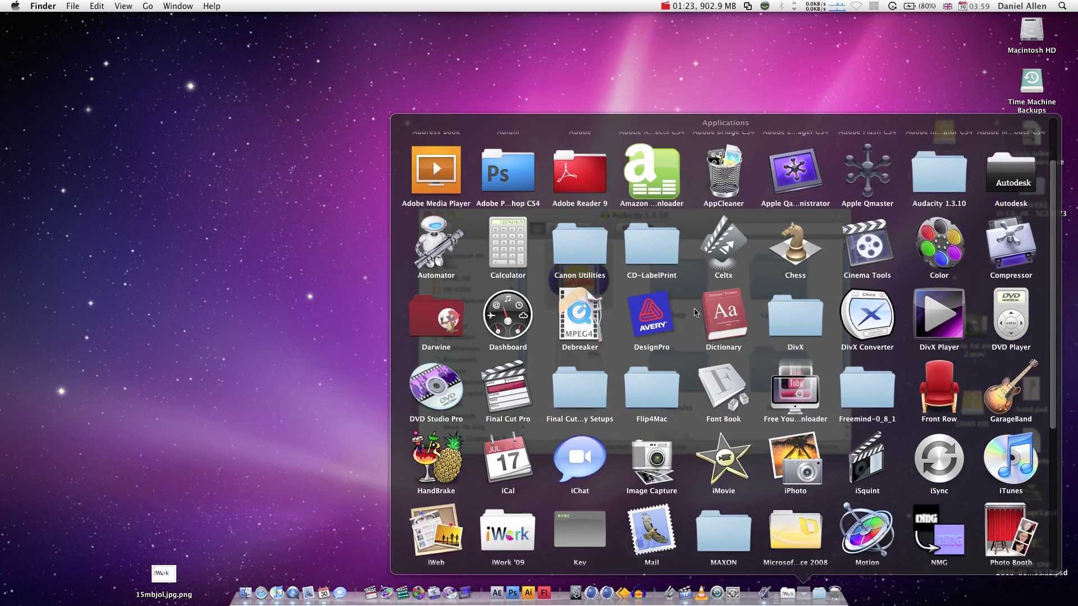
{"action": "scroll", "coordinate": [696, 315], "scroll_direction": "up", "scroll_amount": 3}
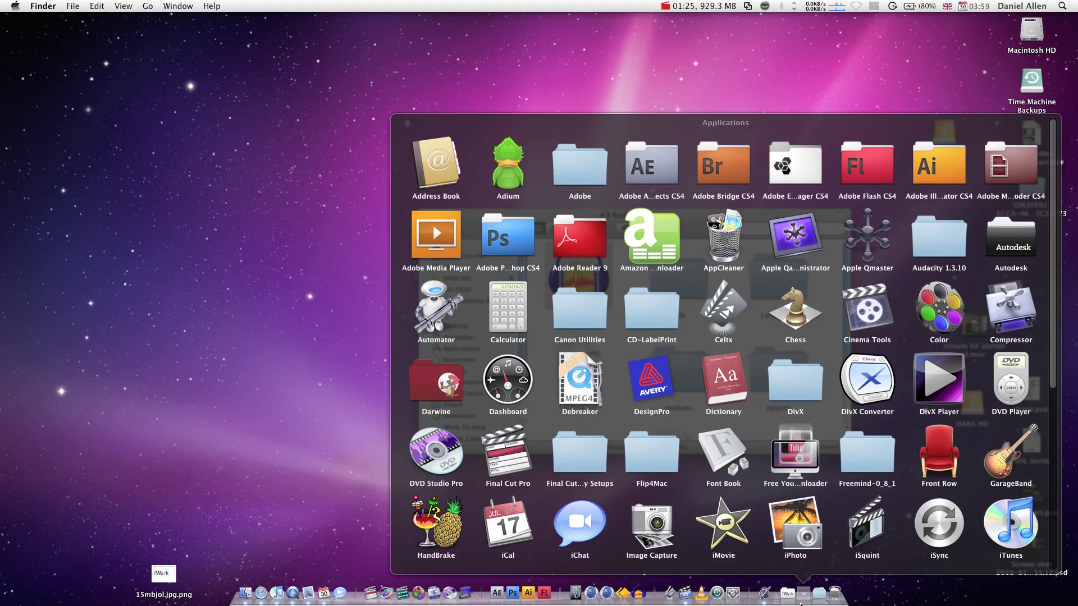
{"action": "left_click", "coordinate": [939, 236]}
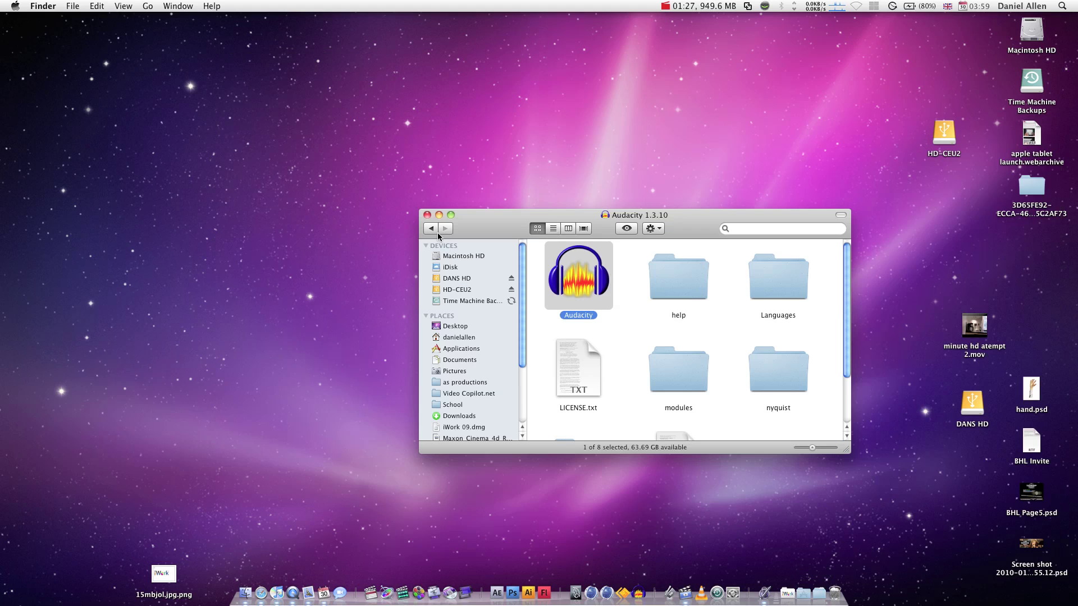
Return to Applications, reopen Audacity 1.3.10, then go back and scroll the list.
{"action": "left_click", "coordinate": [431, 229]}
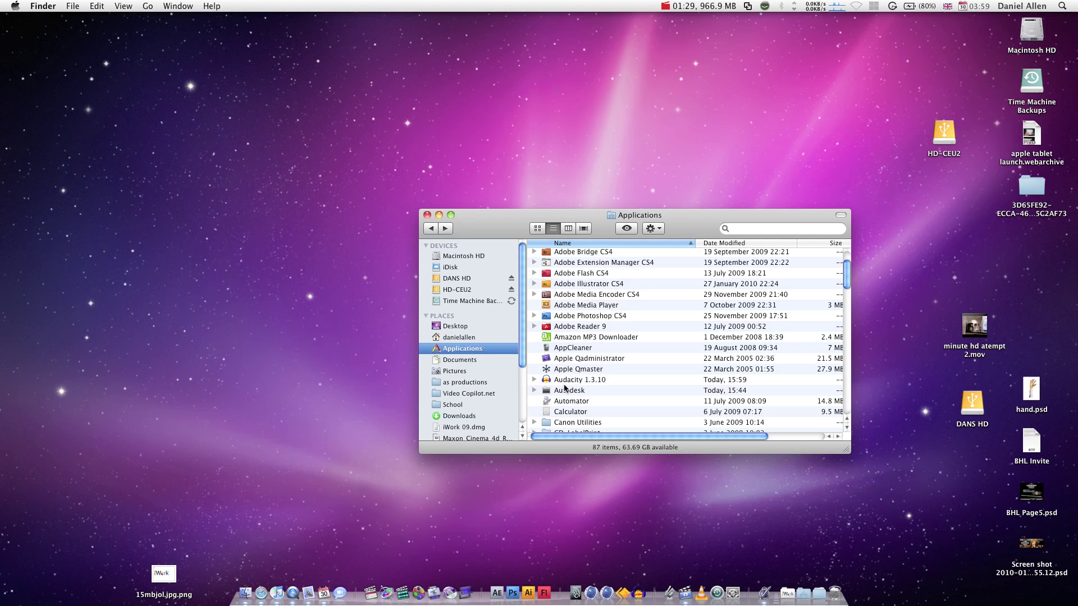
{"action": "double_click", "coordinate": [576, 385]}
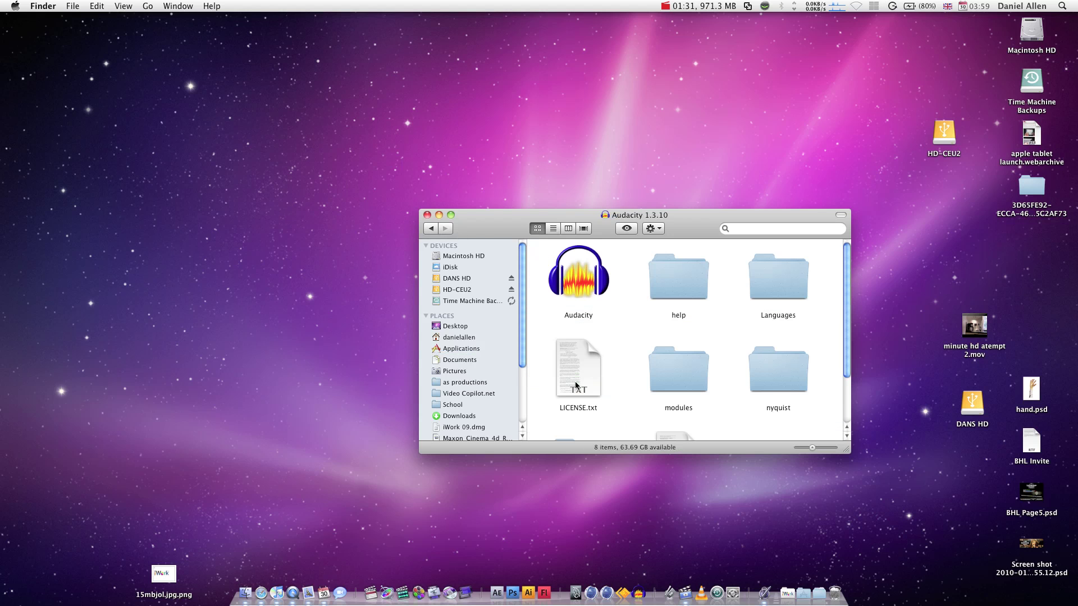
{"action": "left_click", "coordinate": [430, 228]}
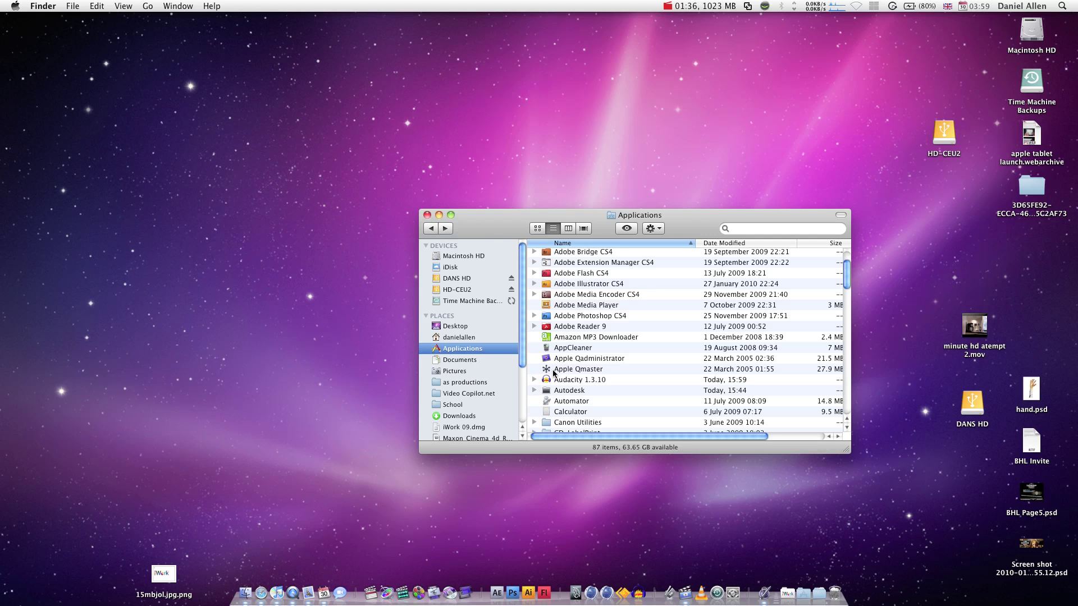
{"action": "scroll", "coordinate": [563, 370], "scroll_direction": "down", "scroll_amount": 3}
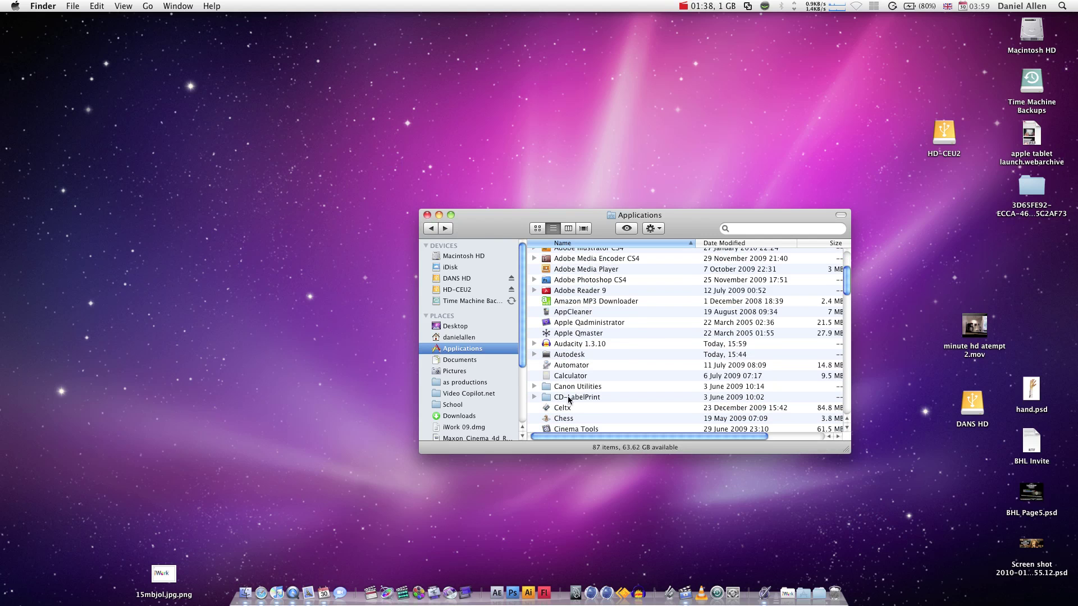
Back out of Canon Utilities, open CD-LabelPrint's Get Info window, then open the folder.
{"action": "double_click", "coordinate": [576, 387]}
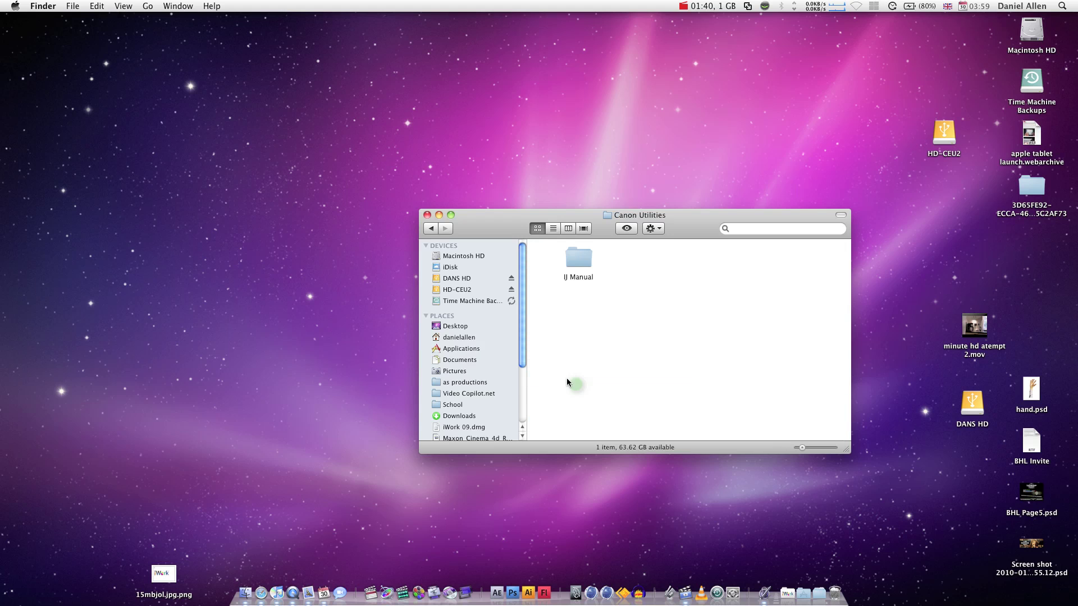
{"action": "left_click", "coordinate": [431, 228]}
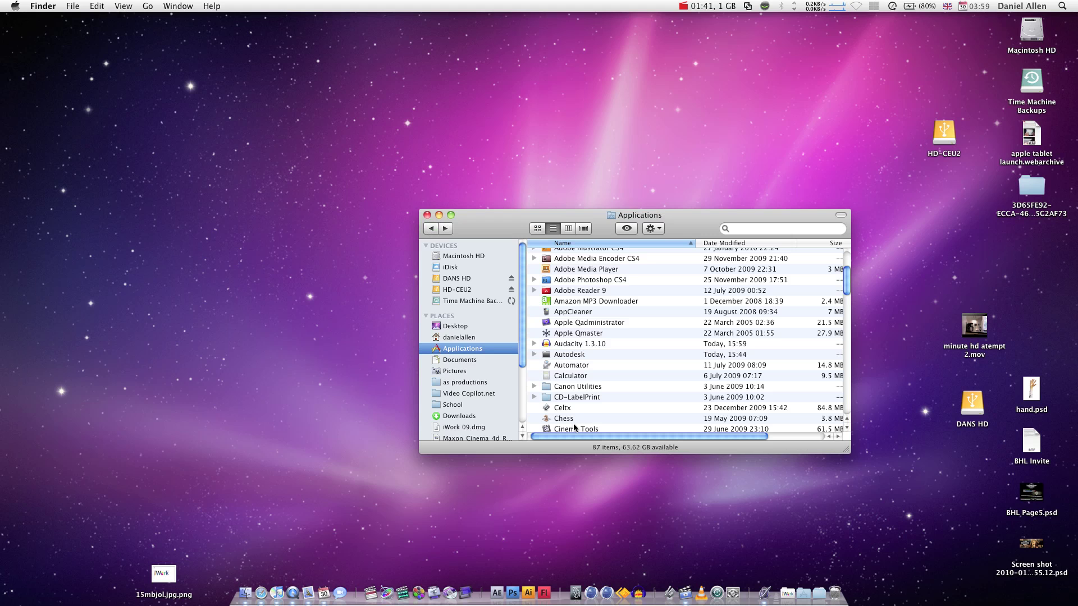
{"action": "right_click", "coordinate": [572, 397]}
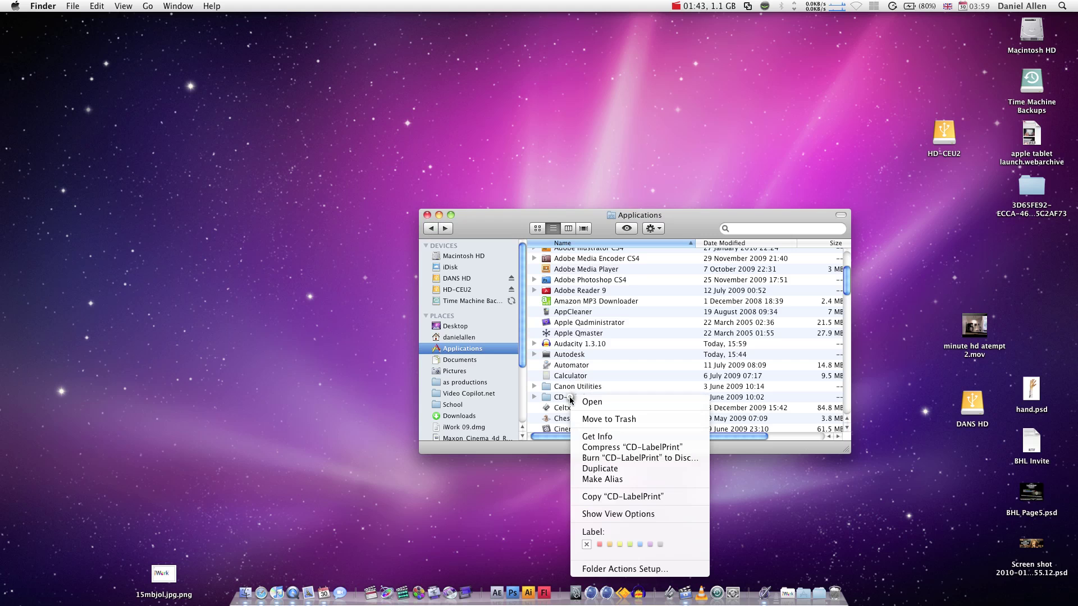
{"action": "left_click", "coordinate": [602, 436]}
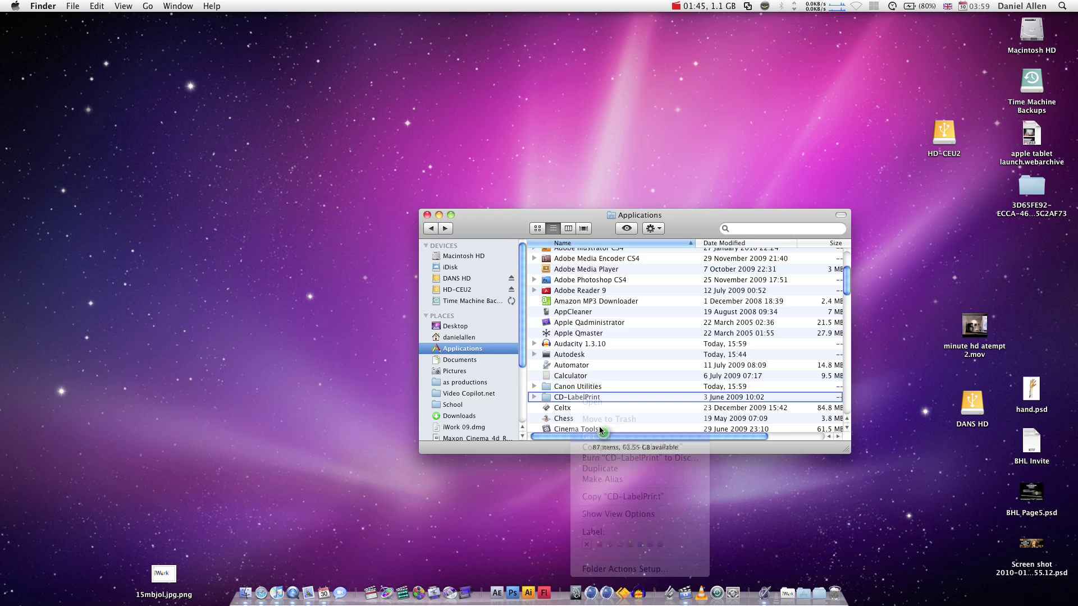
{"action": "double_click", "coordinate": [577, 398]}
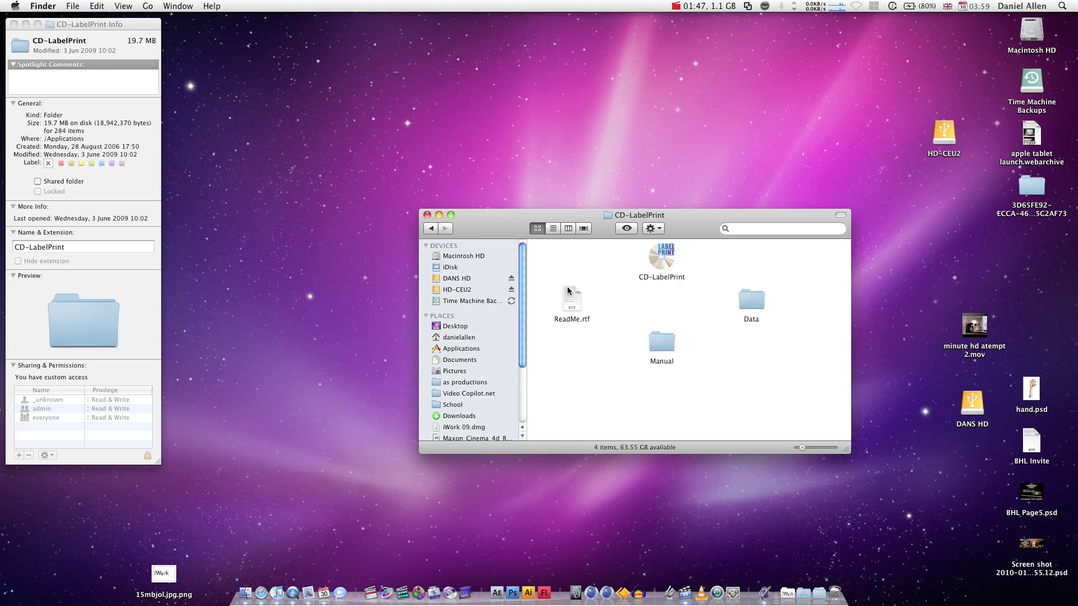
Unlock CD-LabelPrint's Info window with the admin password and apply the app's disc icon to the folder.
{"action": "left_click", "coordinate": [147, 457]}
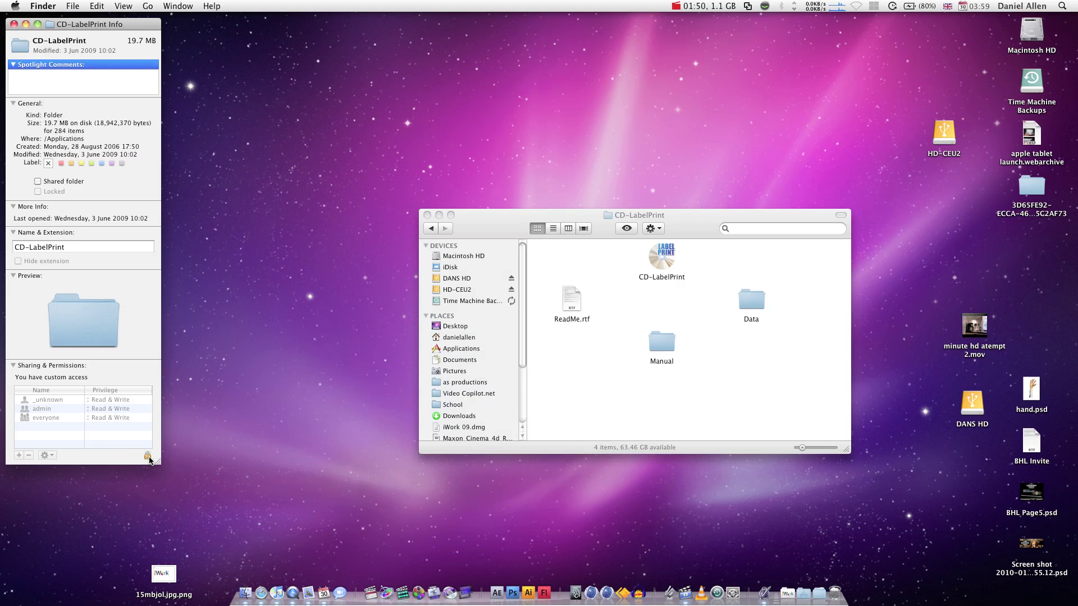
{"action": "type", "text": "********"}
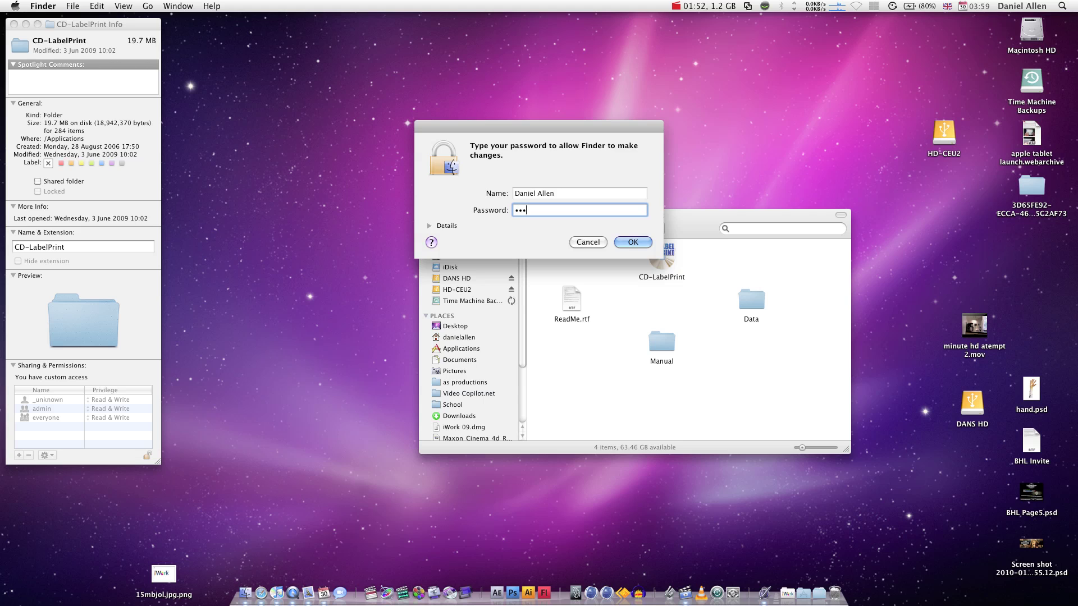
{"action": "key", "text": "Return"}
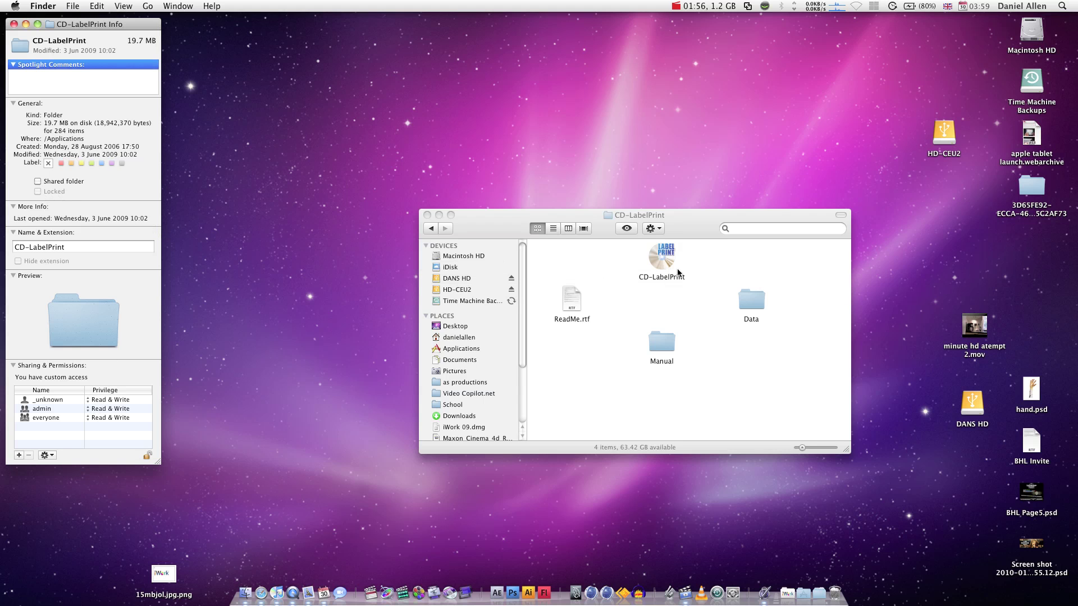
{"action": "left_click_drag", "start_coordinate": [661, 261], "coordinate": [38, 60]}
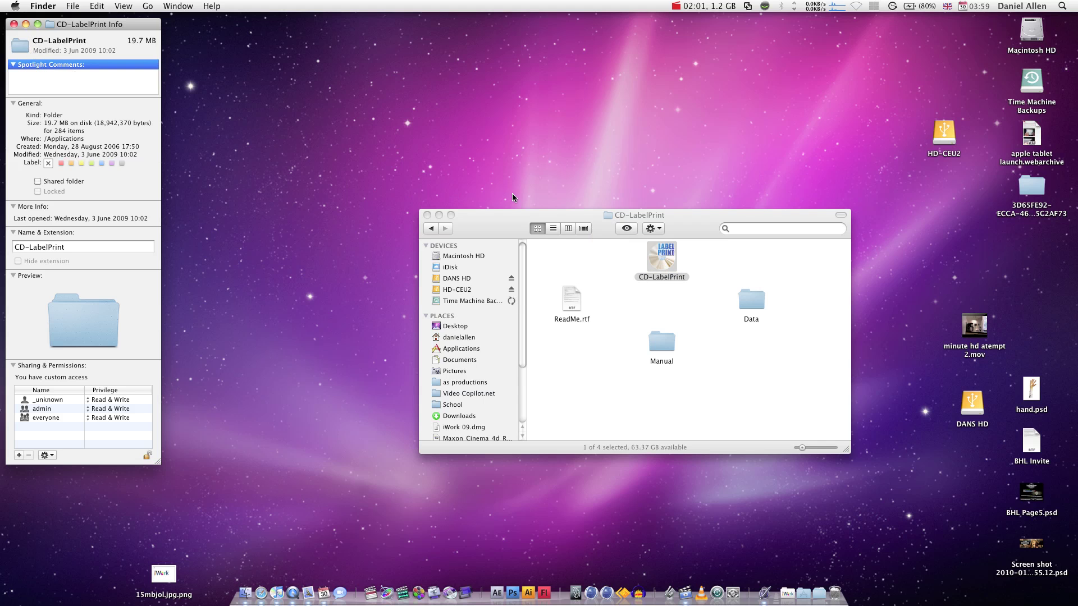
{"action": "left_click_drag", "start_coordinate": [661, 258], "coordinate": [17, 50]}
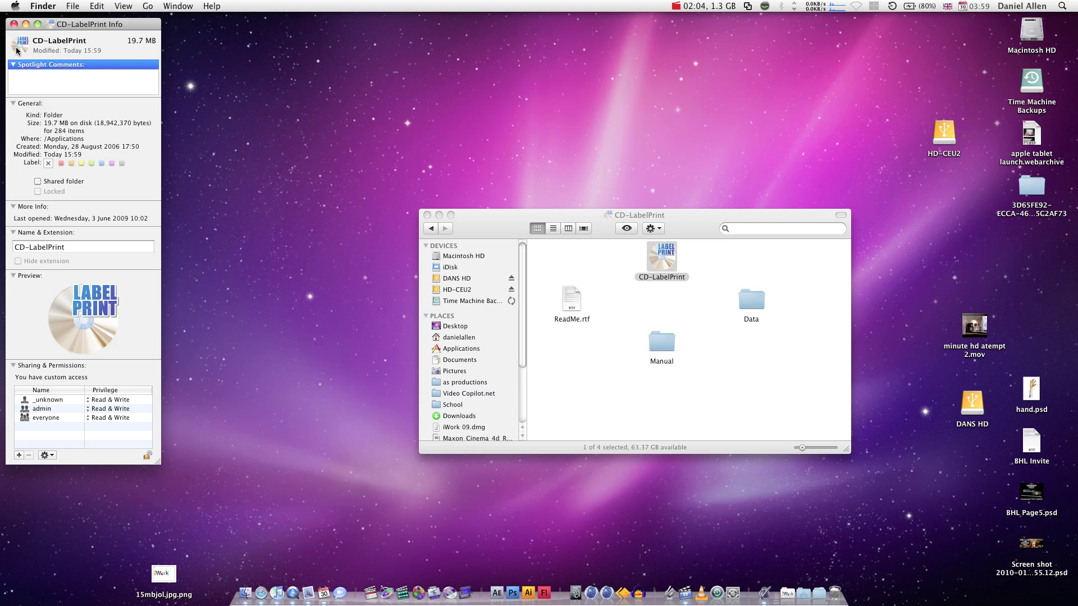
{"action": "left_click", "coordinate": [708, 361]}
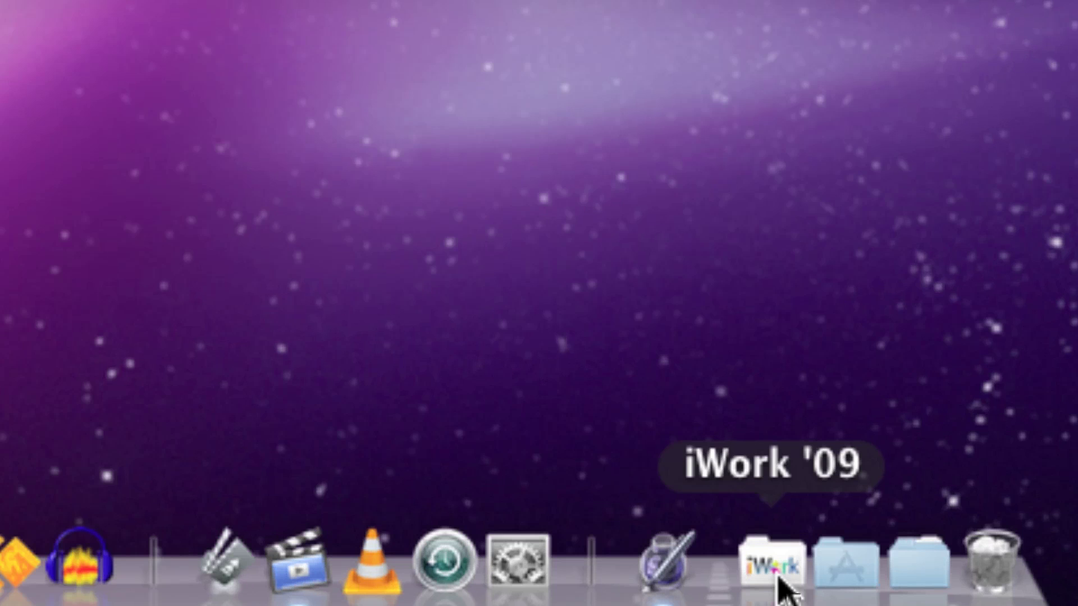
{"action": "left_click", "coordinate": [781, 584]}
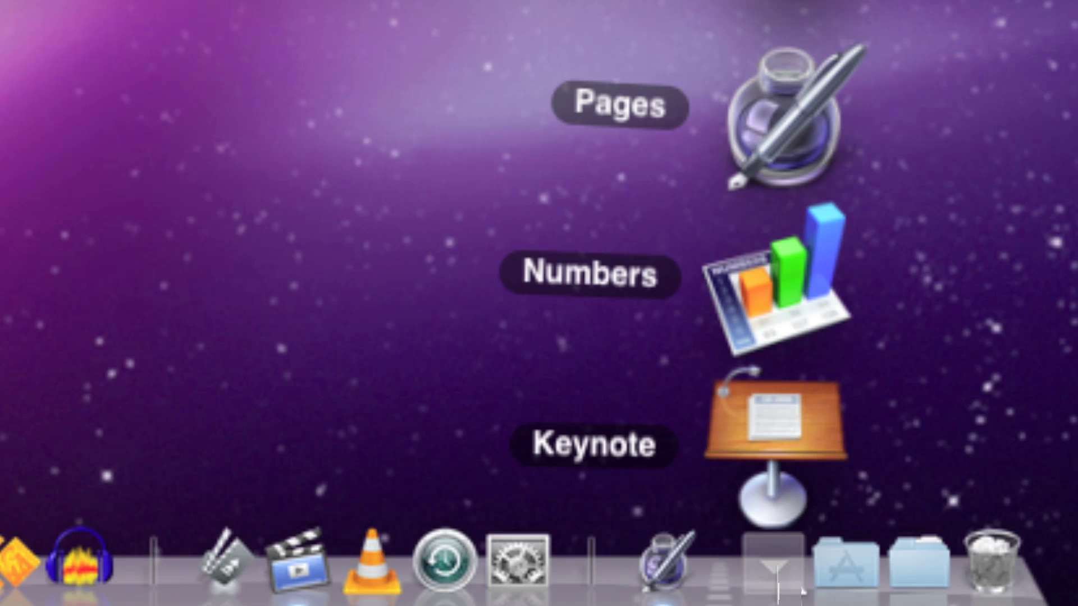
{"action": "left_click", "coordinate": [786, 579]}
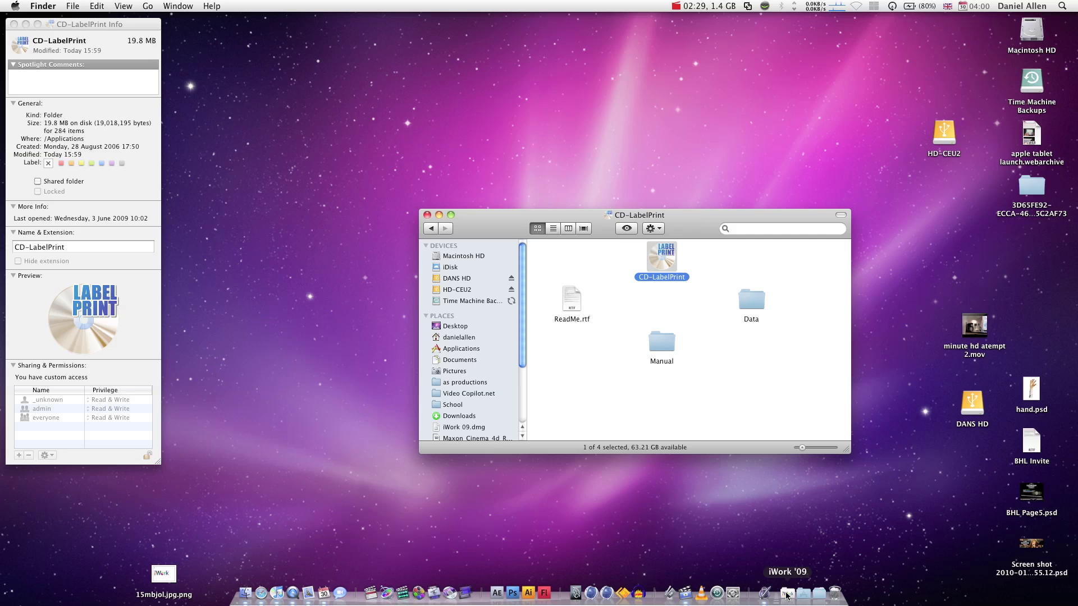
Switch the iWork '09 Dock item to Display as Stack, then back to Folder.
{"action": "right_click", "coordinate": [787, 597]}
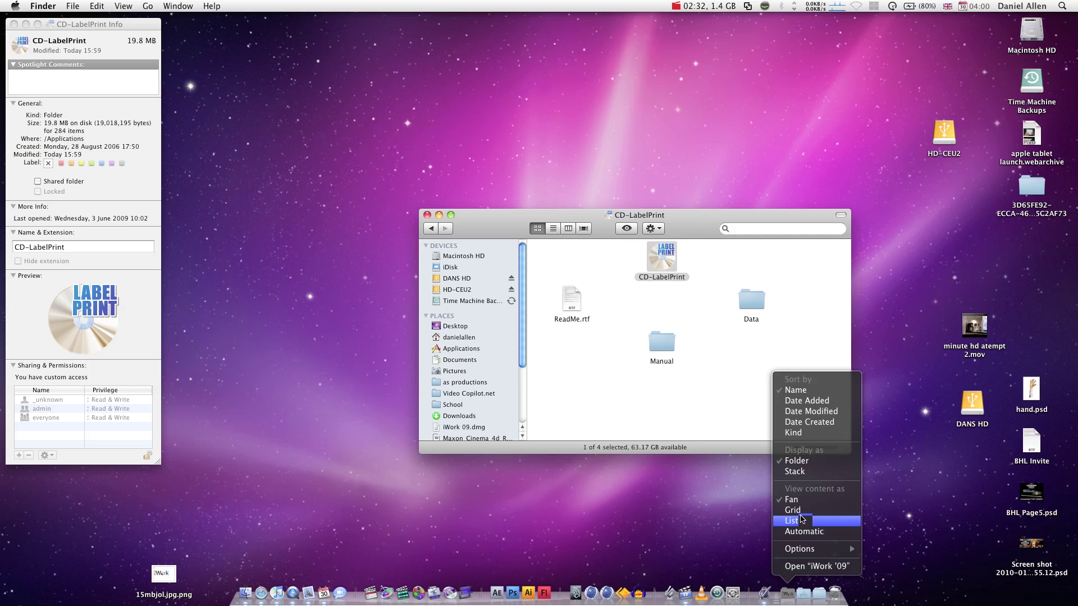
{"action": "left_click", "coordinate": [804, 471]}
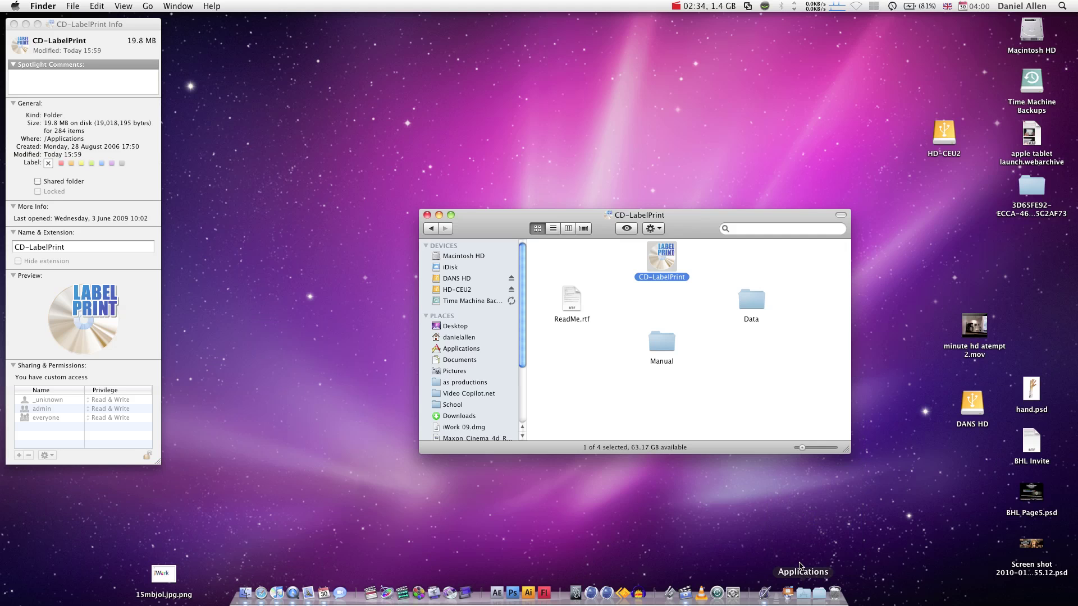
{"action": "left_click", "coordinate": [788, 596]}
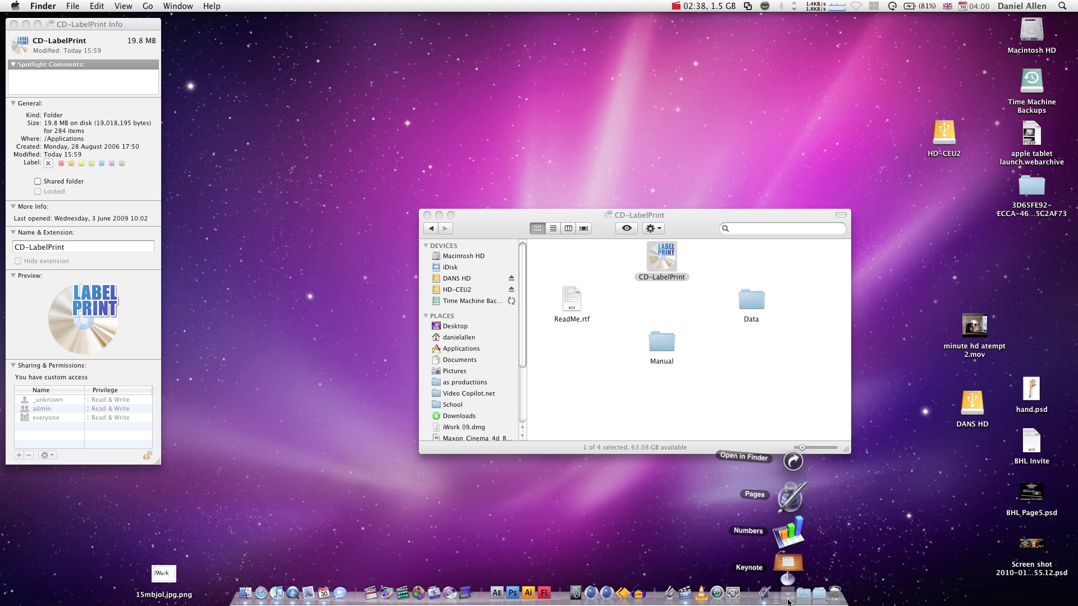
{"action": "right_click", "coordinate": [788, 600]}
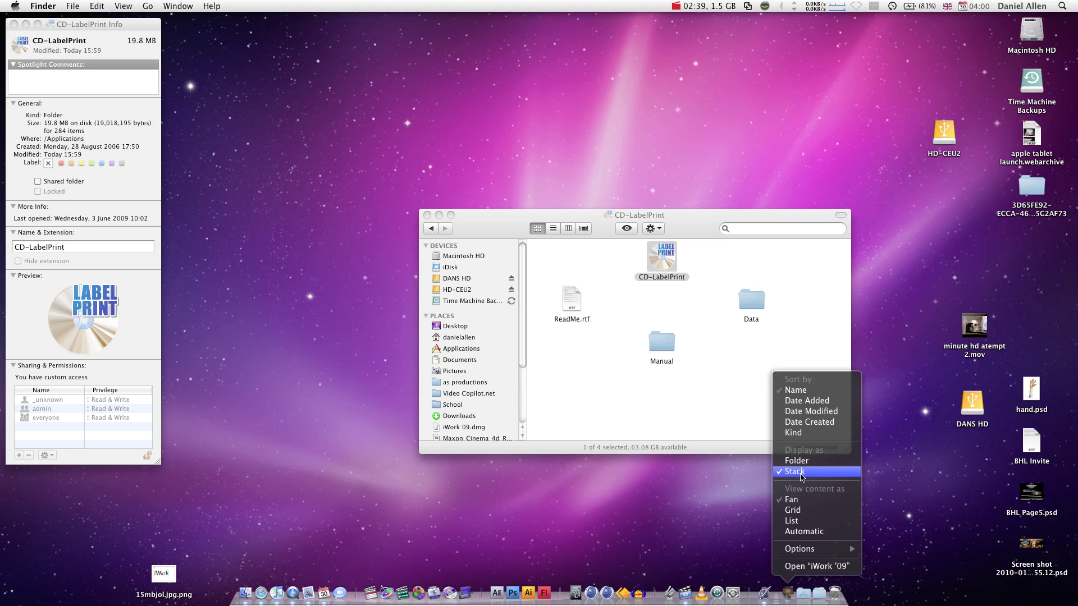
{"action": "left_click", "coordinate": [803, 461]}
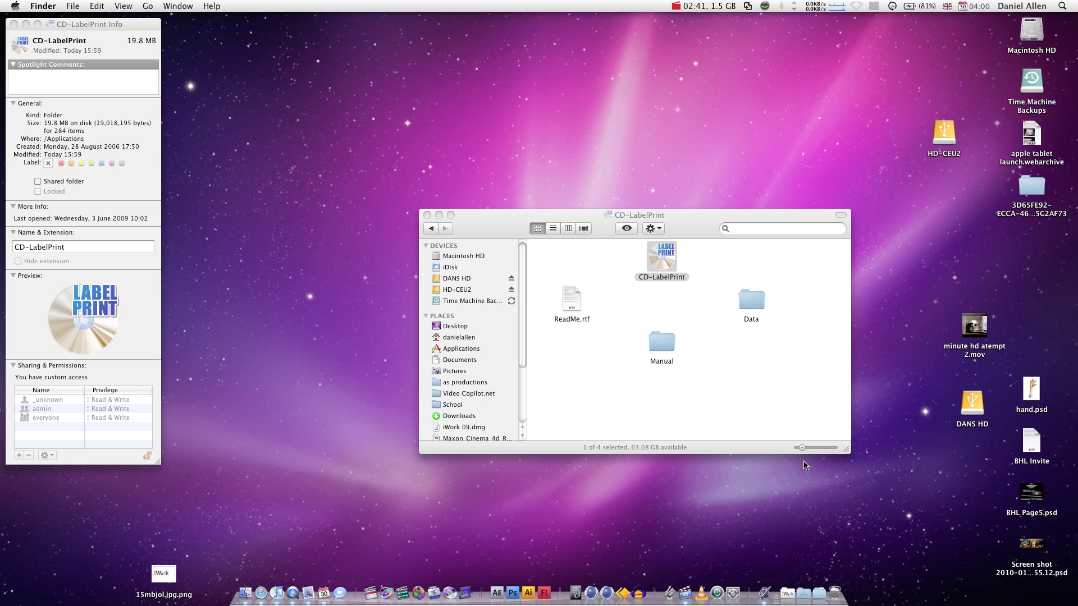
{"action": "left_click", "coordinate": [791, 600]}
Check the Applications stack's display options, then close the CD-LabelPrint folder window.
{"action": "right_click", "coordinate": [804, 594]}
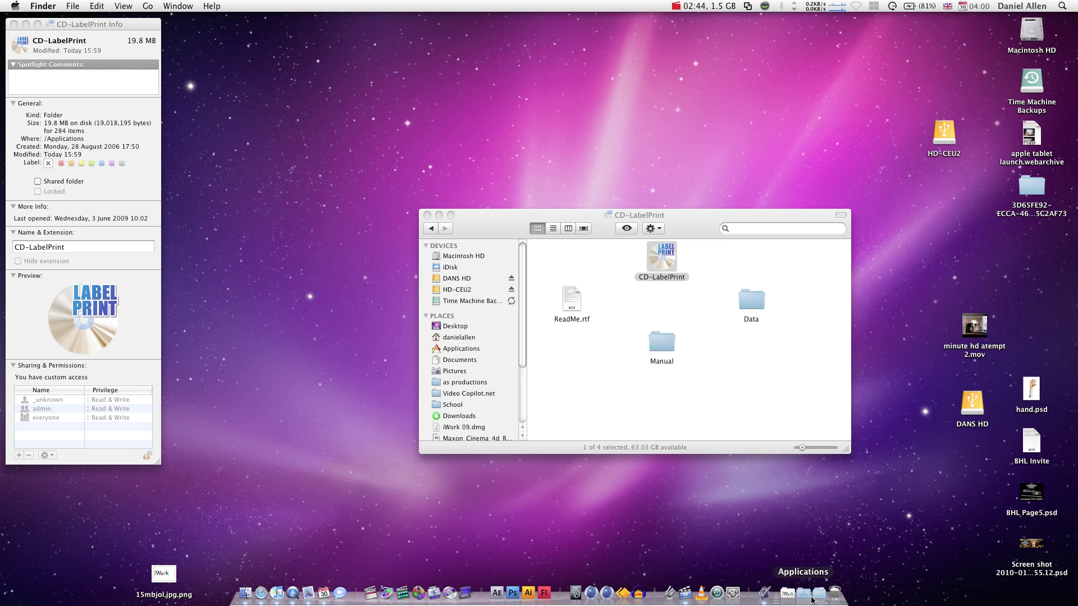
{"action": "left_click", "coordinate": [803, 594]}
{"action": "right_click", "coordinate": [803, 594]}
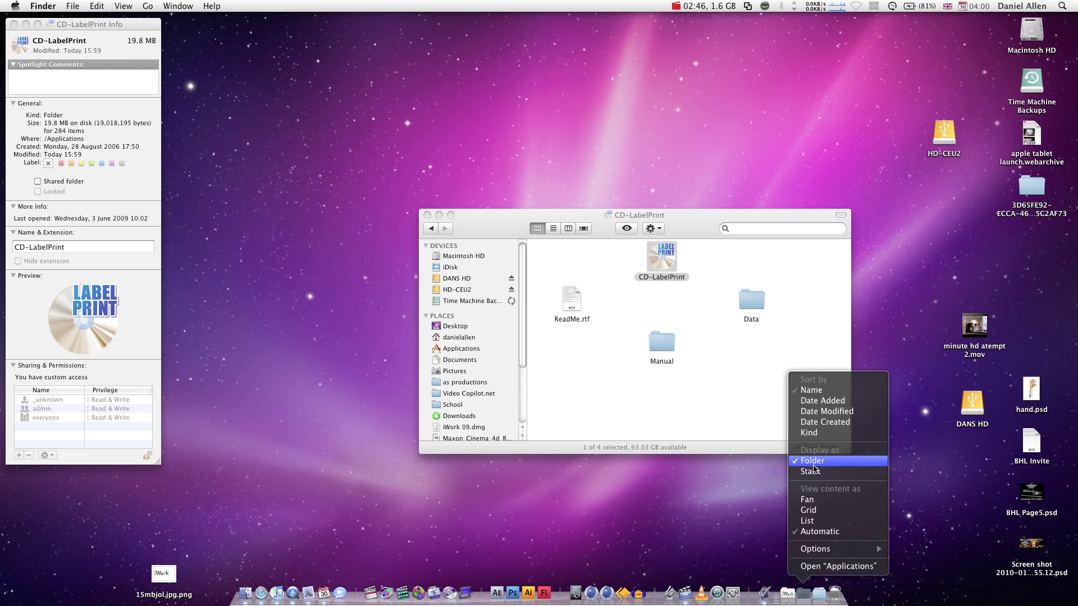
{"action": "left_click", "coordinate": [761, 523]}
{"action": "left_click", "coordinate": [559, 402]}
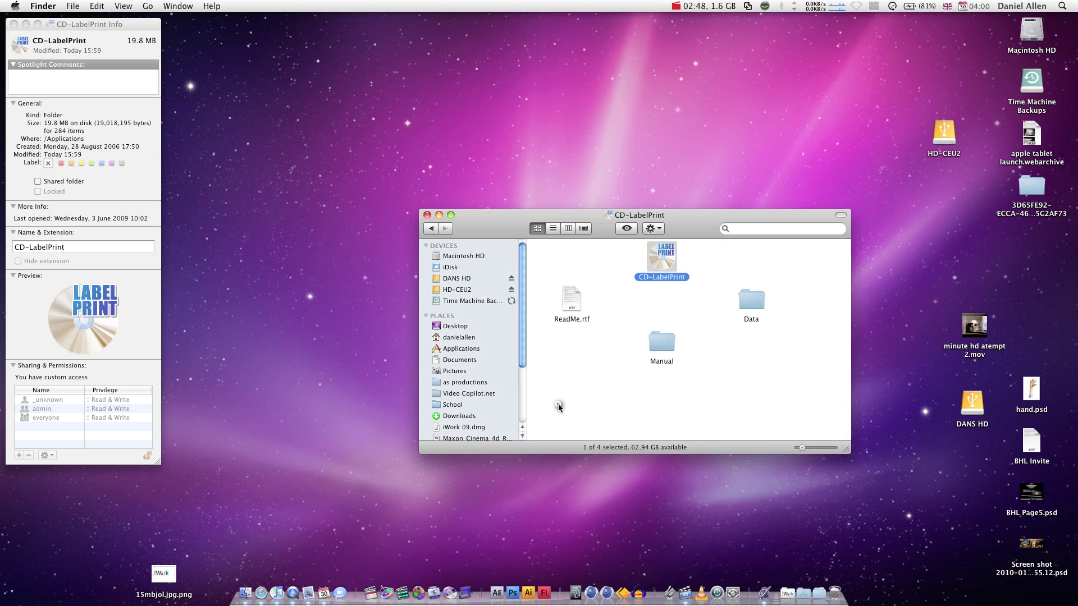
{"action": "left_click", "coordinate": [427, 215]}
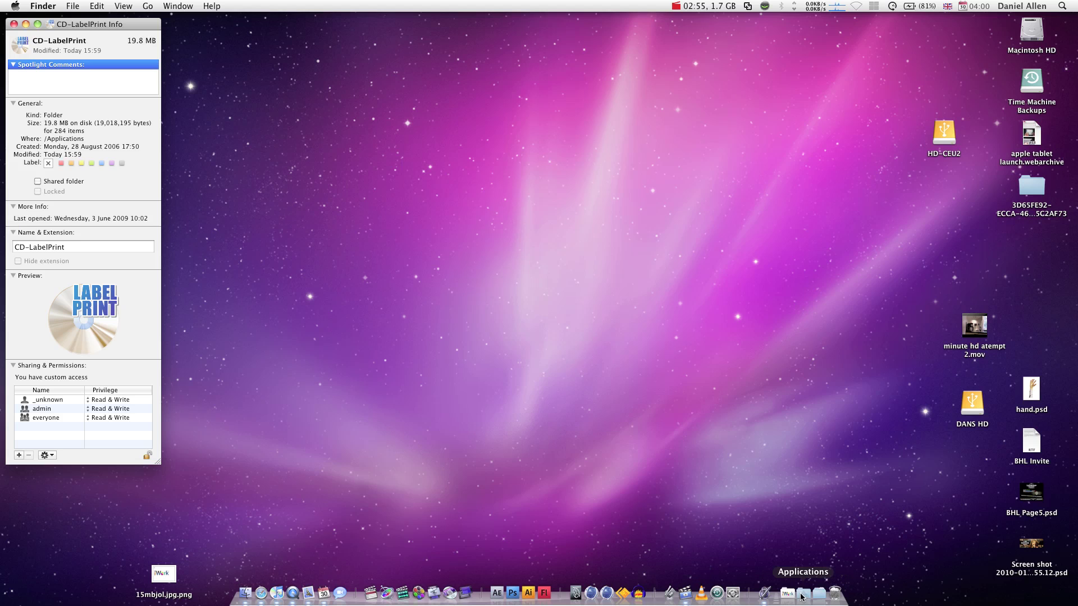
Close the CD-LabelPrint Info window and preview the iWork '09 and Applications Dock stacks.
{"action": "left_click", "coordinate": [14, 24]}
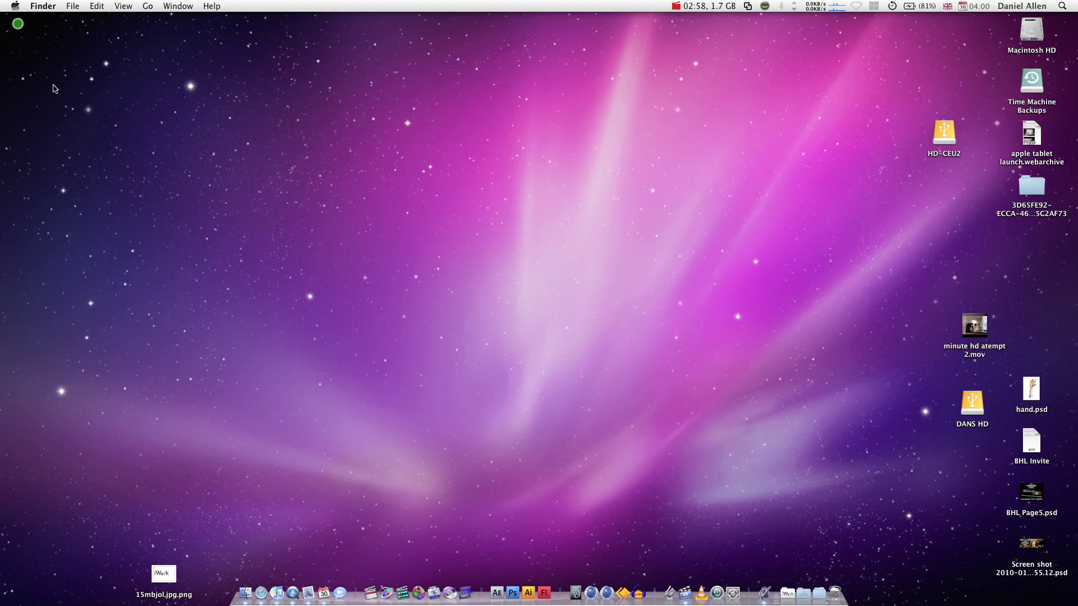
{"action": "left_click", "coordinate": [789, 596]}
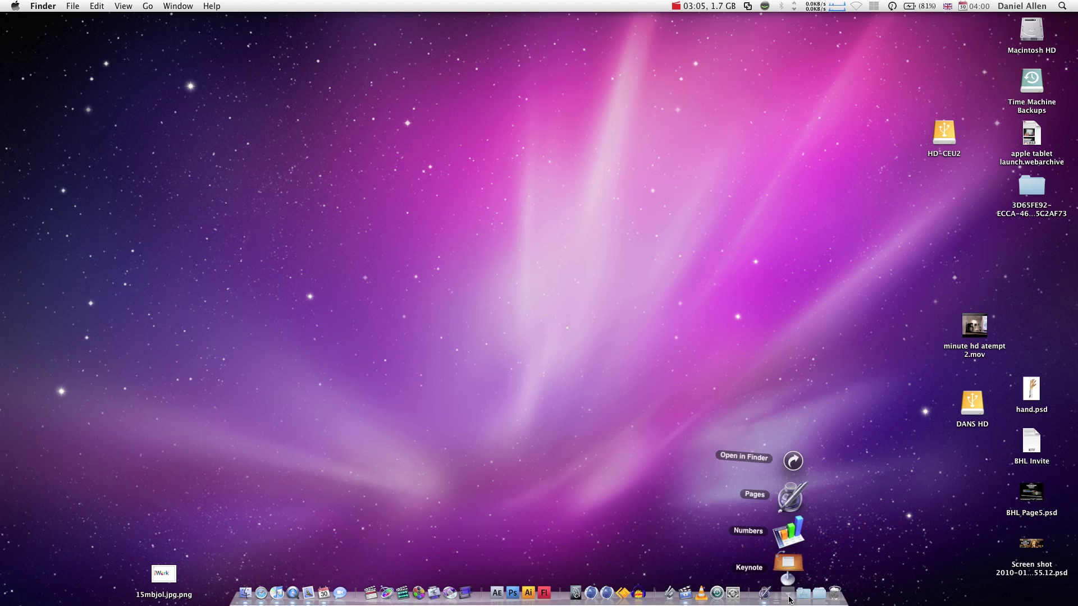
{"action": "left_click", "coordinate": [804, 594]}
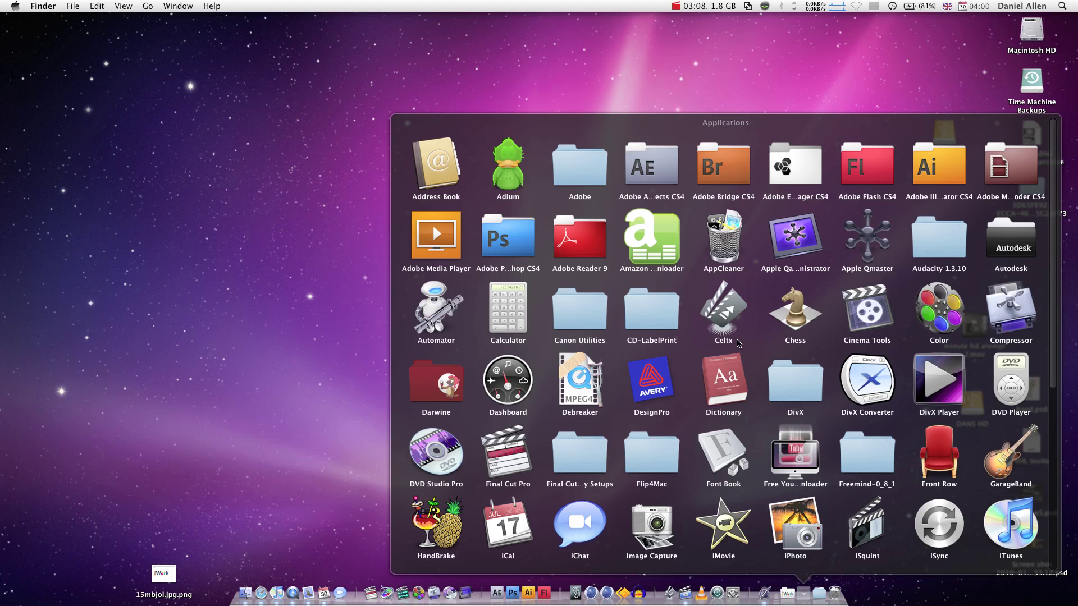
{"action": "scroll", "coordinate": [561, 303], "scroll_direction": "down", "scroll_amount": 5}
{"action": "scroll", "coordinate": [561, 308], "scroll_direction": "up", "scroll_amount": 4}
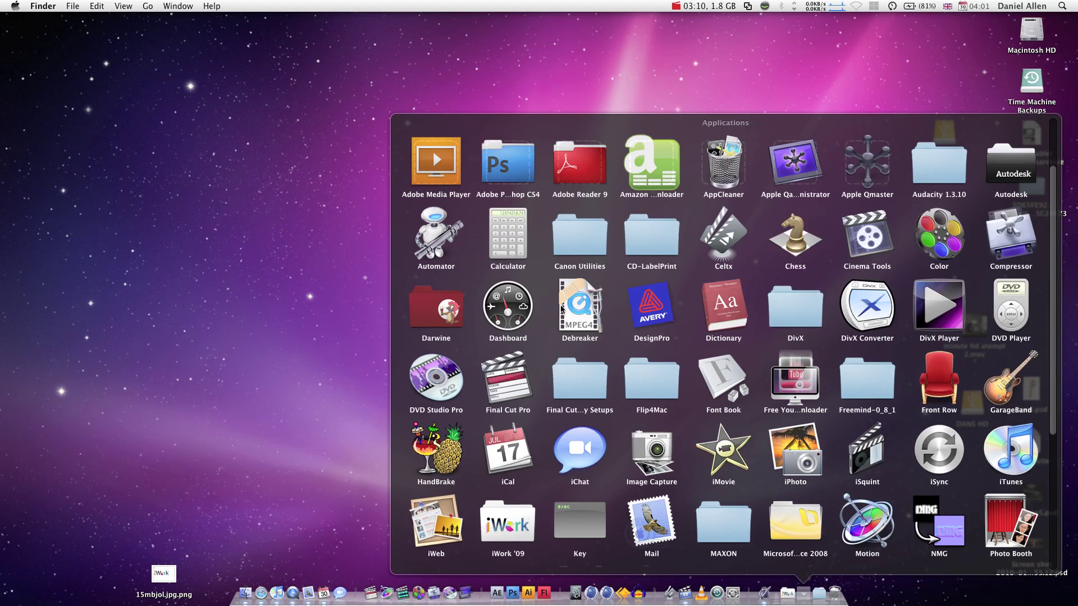
{"action": "scroll", "coordinate": [561, 307], "scroll_direction": "up", "scroll_amount": 2}
{"action": "scroll", "coordinate": [560, 308], "scroll_direction": "down", "scroll_amount": 5}
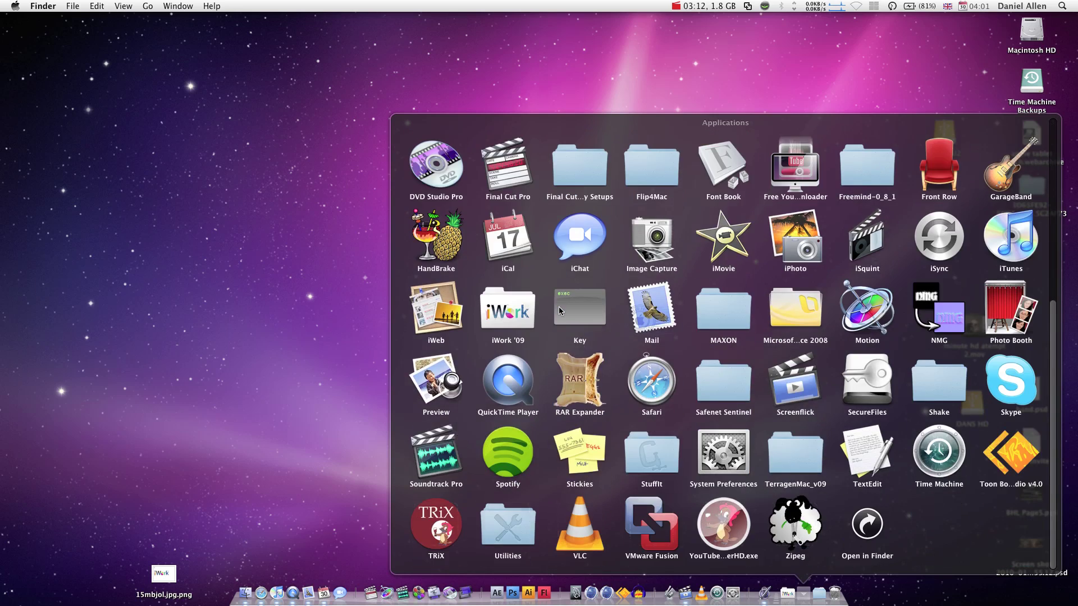
{"action": "scroll", "coordinate": [560, 311], "scroll_direction": "up", "scroll_amount": 5}
{"action": "left_click", "coordinate": [264, 354]}
Quick Look the 15mbjol.jpg.png desktop file and briefly open the iWork '09 stack.
{"action": "left_click", "coordinate": [169, 572]}
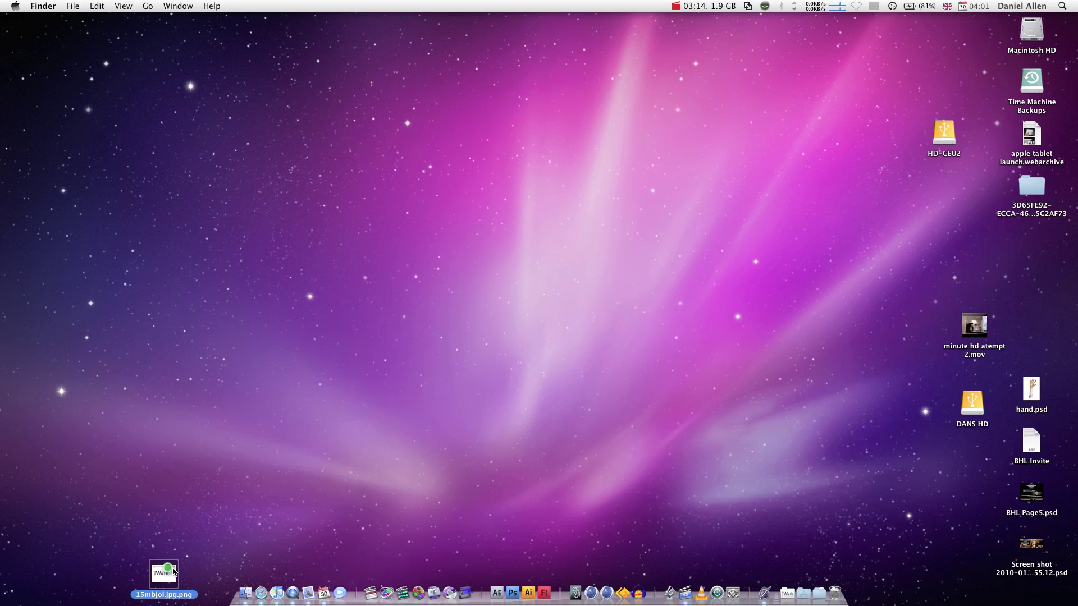
{"action": "key", "text": "space"}
{"action": "key", "text": "space"}
{"action": "left_click", "coordinate": [783, 597]}
{"action": "left_click", "coordinate": [588, 375]}
Open the home folder in a new window, centre it, and open the Applications stack grid.
{"action": "left_click", "coordinate": [245, 593]}
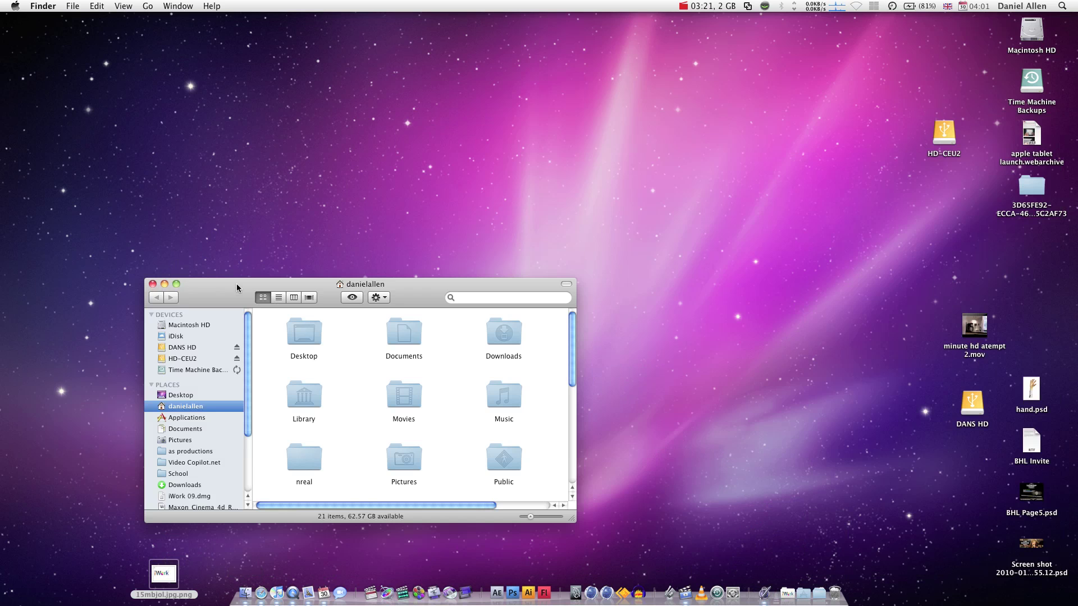
{"action": "left_click_drag", "start_coordinate": [240, 285], "coordinate": [358, 202]}
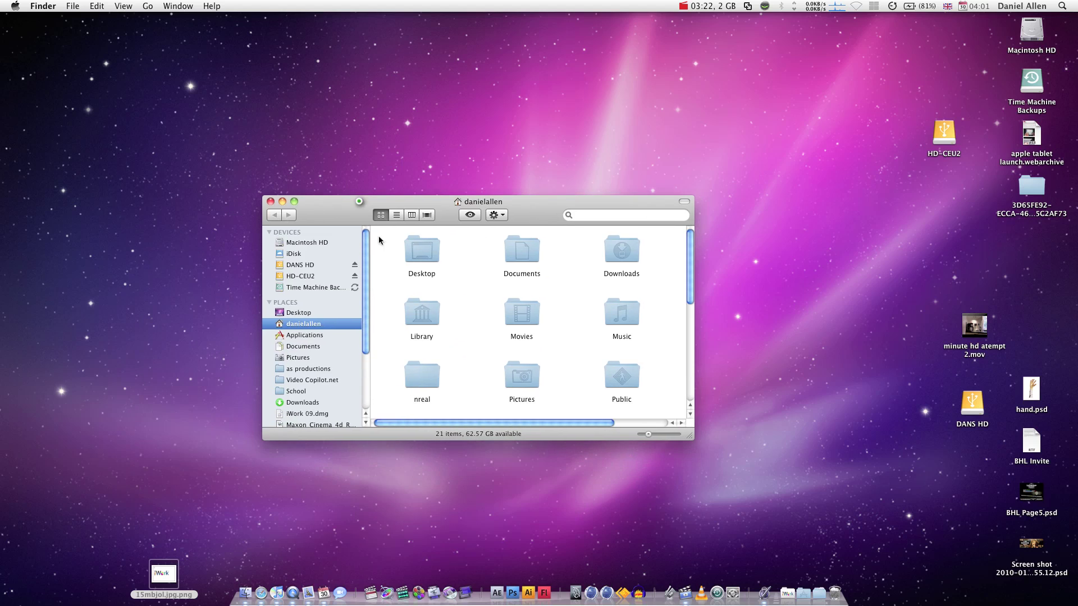
{"action": "left_click", "coordinate": [803, 593]}
{"action": "scroll", "coordinate": [629, 290], "scroll_direction": "down", "scroll_amount": 2}
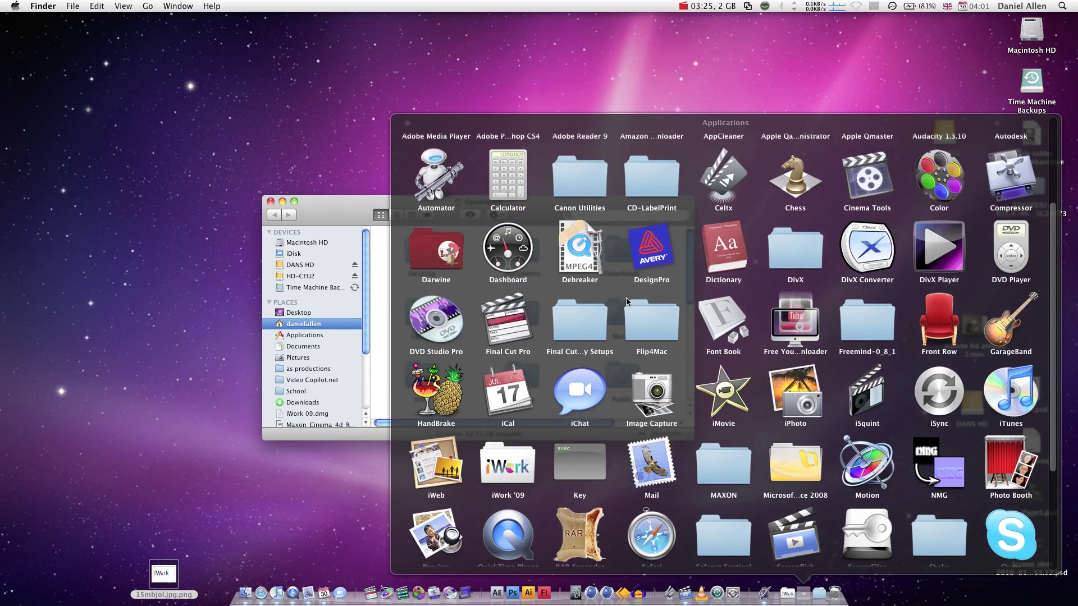
{"action": "scroll", "coordinate": [629, 292], "scroll_direction": "up", "scroll_amount": 2}
{"action": "scroll", "coordinate": [631, 309], "scroll_direction": "down", "scroll_amount": 4}
{"action": "scroll", "coordinate": [633, 324], "scroll_direction": "down", "scroll_amount": 3}
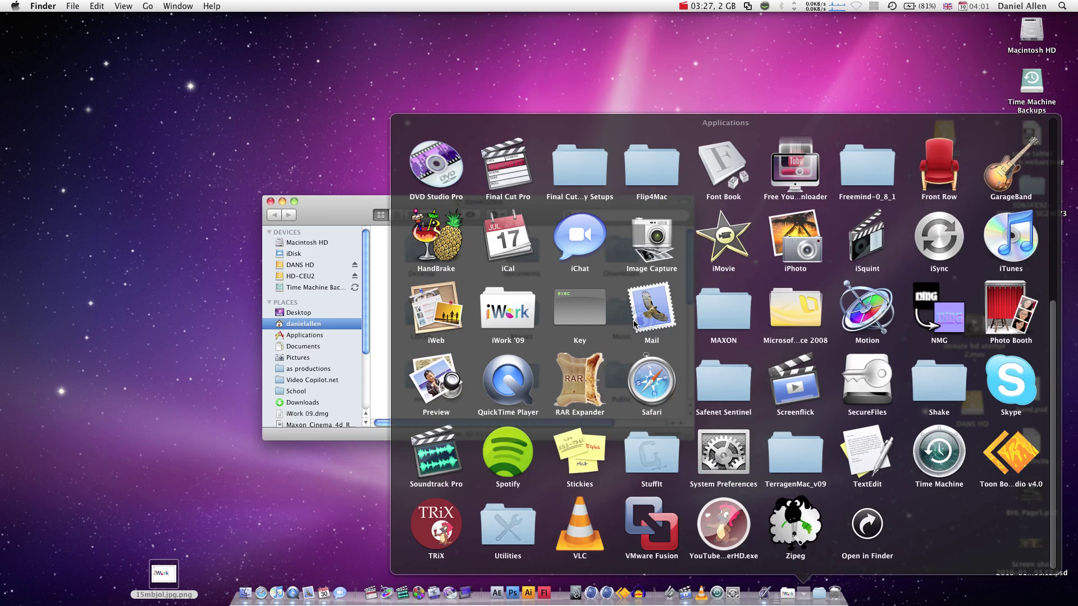